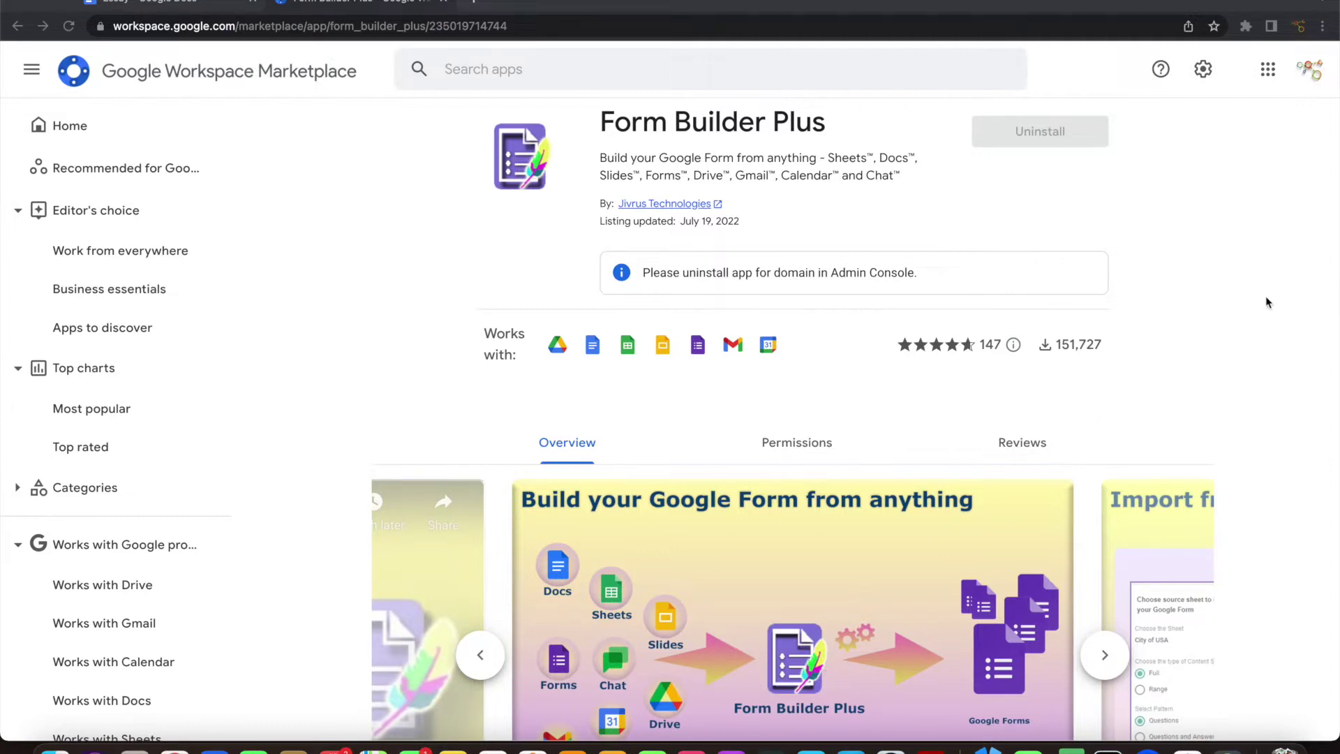
Browse the Form Builder Plus Marketplace listing, then switch back to the Essay document.
{"action": "scroll", "coordinate": [609, 444], "scroll_direction": "down", "scroll_amount": 2}
{"action": "scroll", "coordinate": [609, 451], "scroll_direction": "down", "scroll_amount": 2}
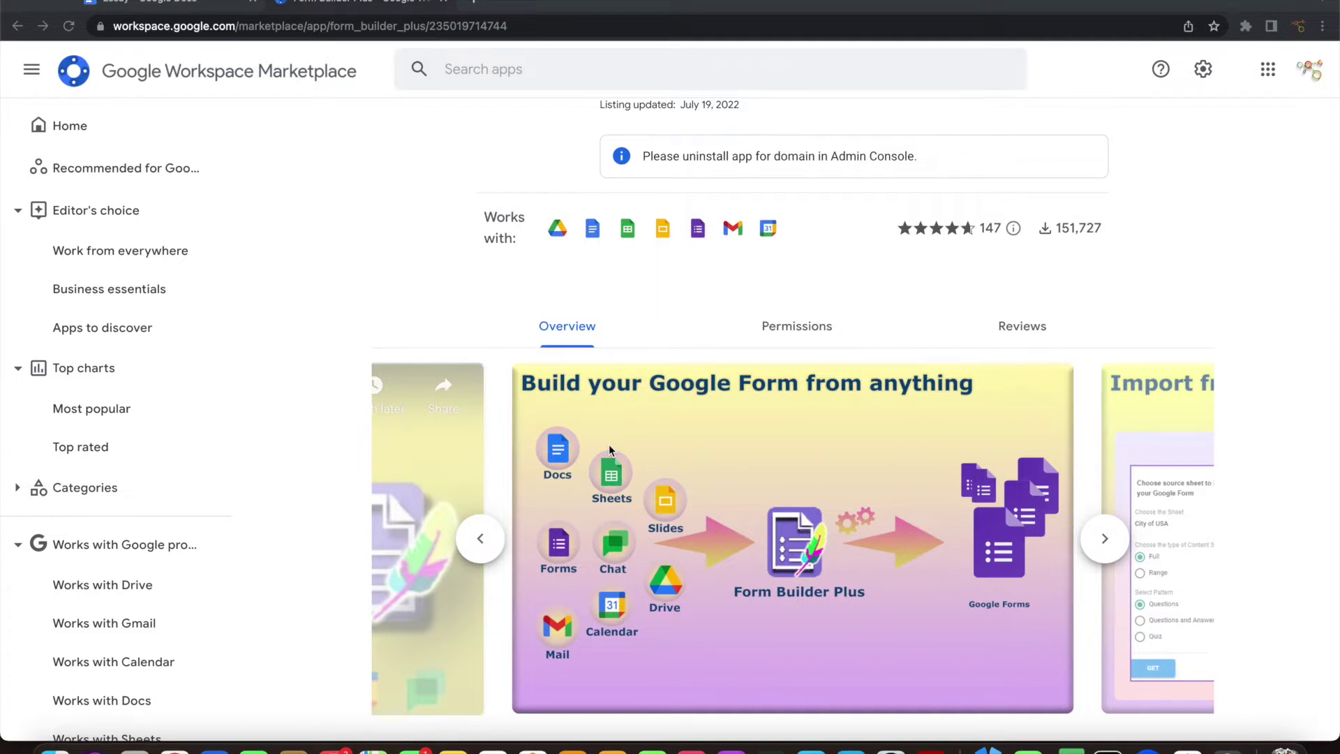
{"action": "key", "text": "ctrl+shift+Tab"}
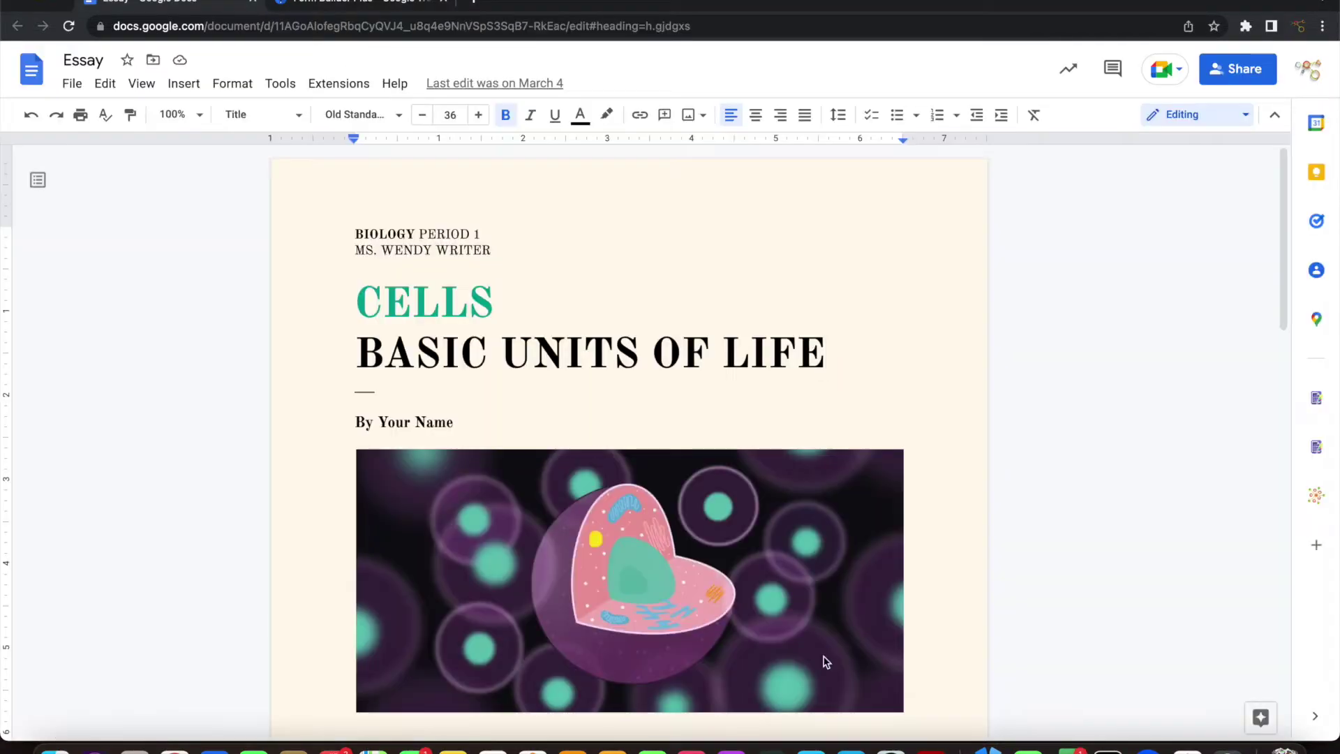
Copy the Form Builder Plus sample Google Docs template and load the add-on panel beside the copy.
{"action": "left_click", "coordinate": [1316, 400]}
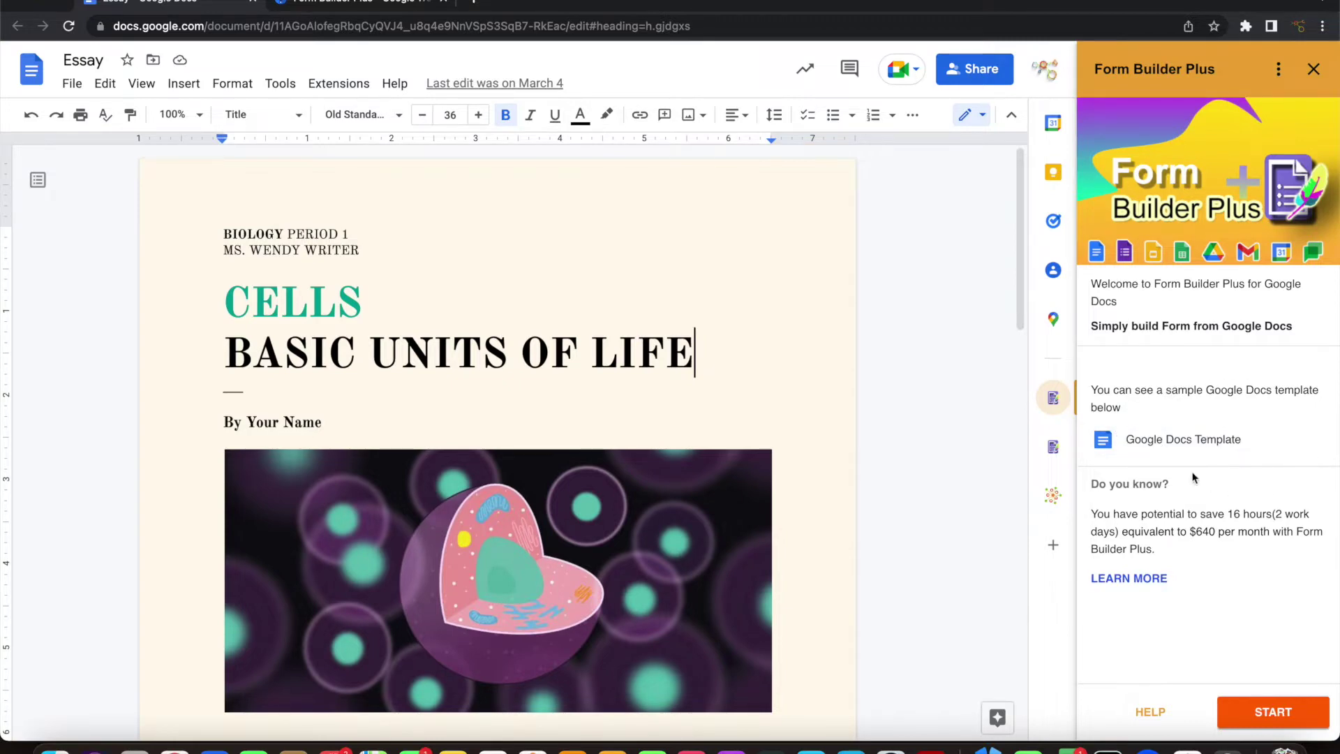
{"action": "left_click", "coordinate": [1147, 447]}
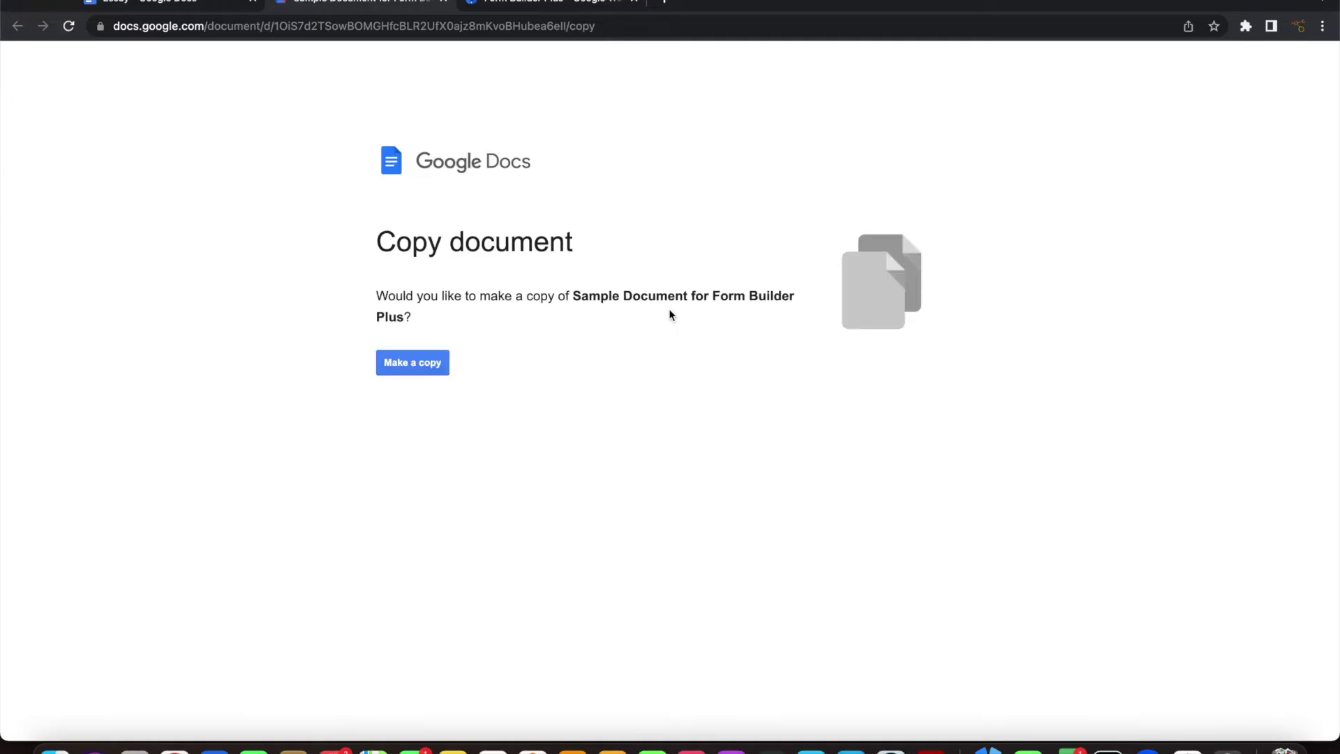
{"action": "left_click", "coordinate": [406, 370]}
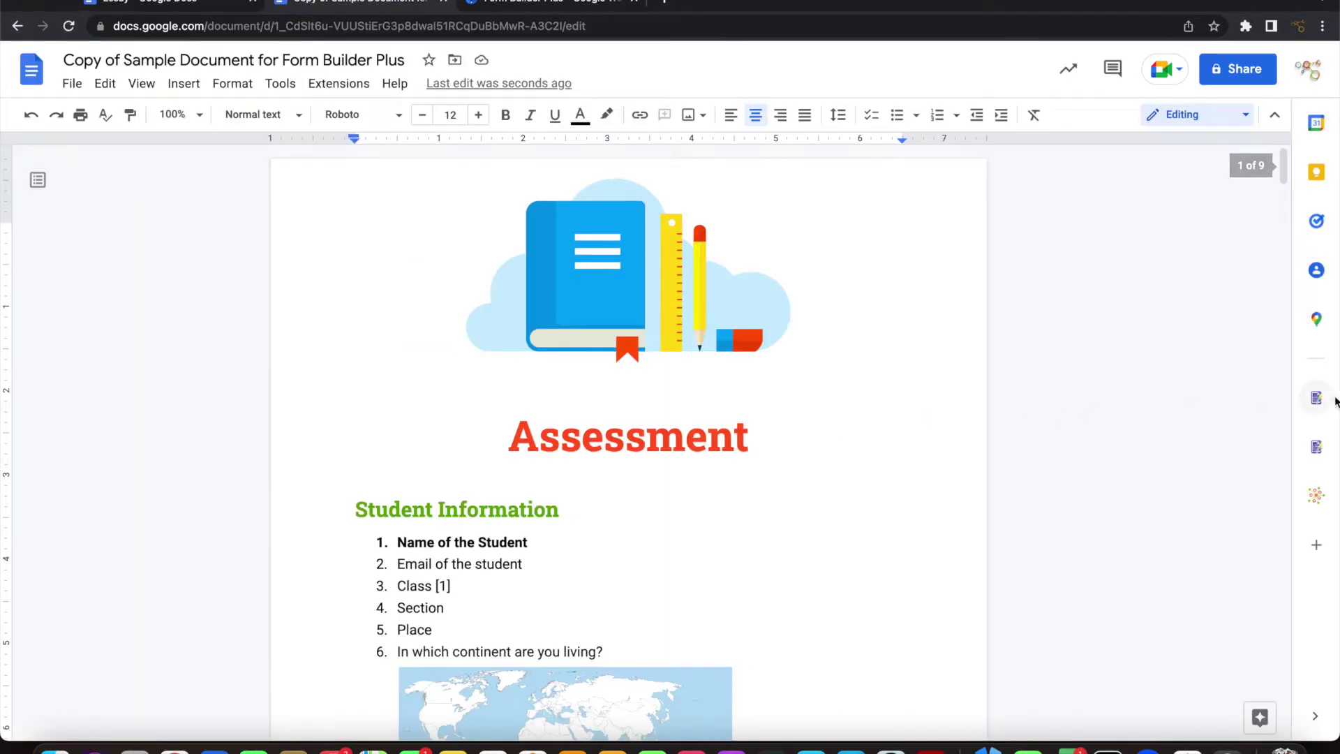
{"action": "left_click", "coordinate": [1319, 398]}
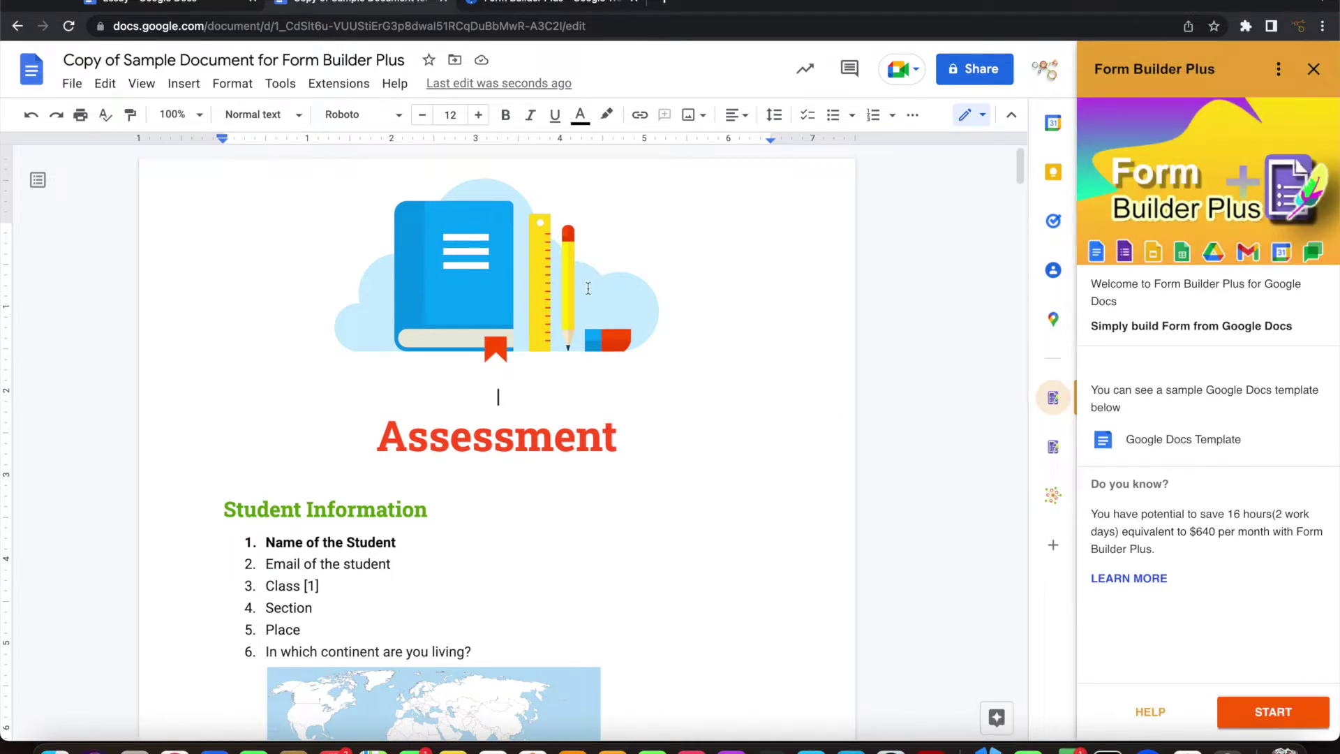
{"action": "left_click", "coordinate": [475, 439]}
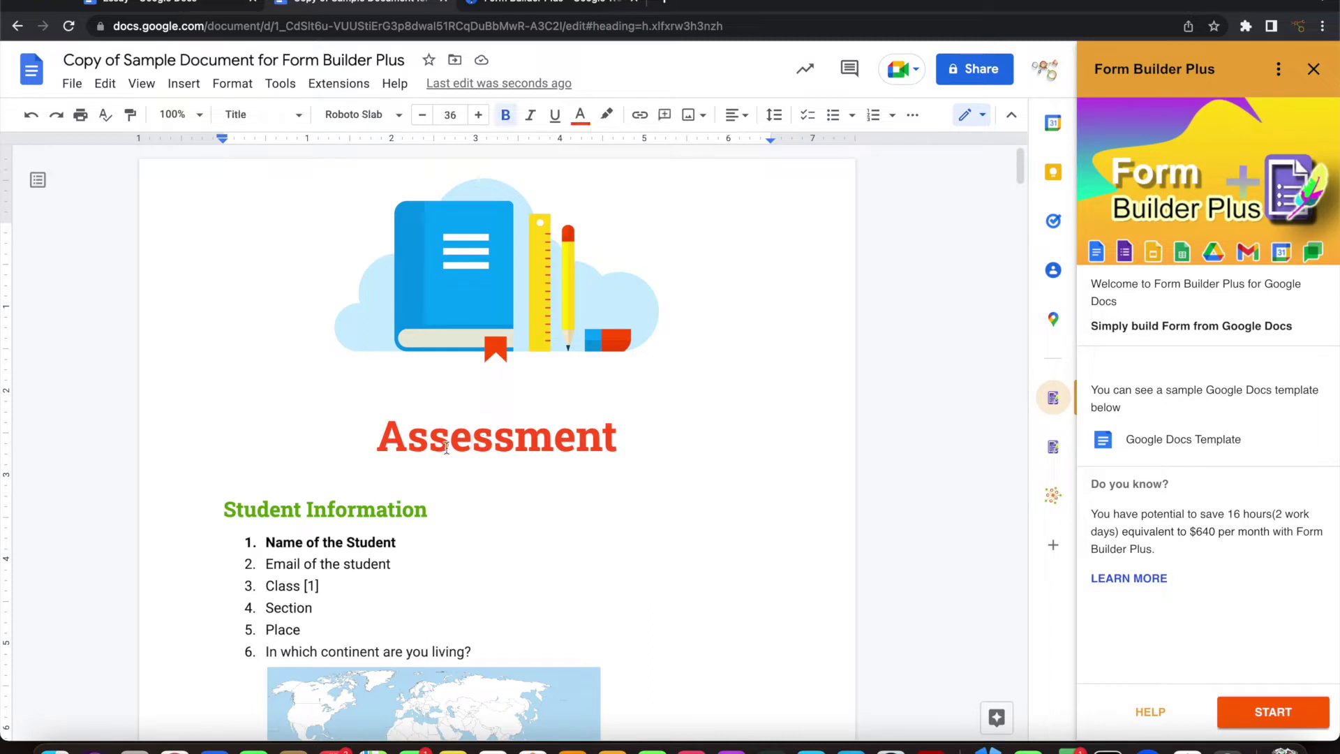
{"action": "scroll", "coordinate": [411, 433], "scroll_direction": "down", "scroll_amount": 1}
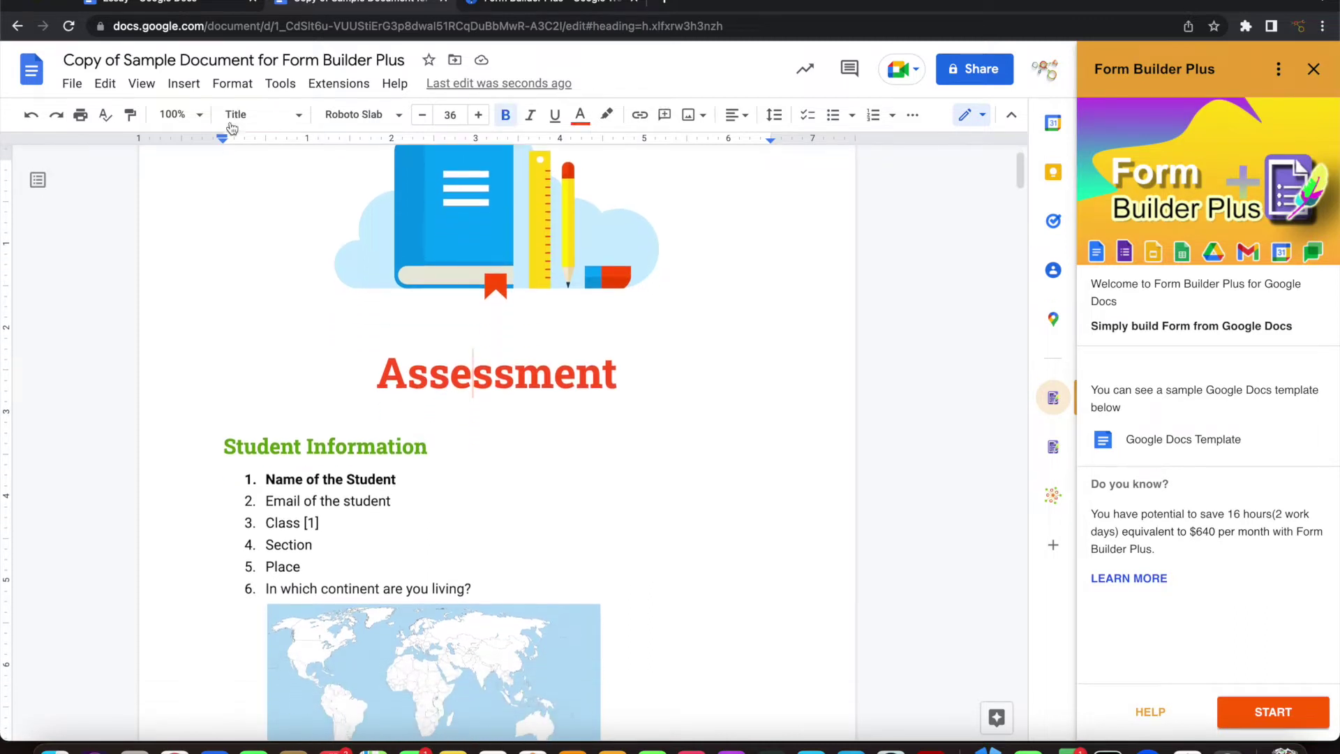
{"action": "left_click", "coordinate": [255, 445]}
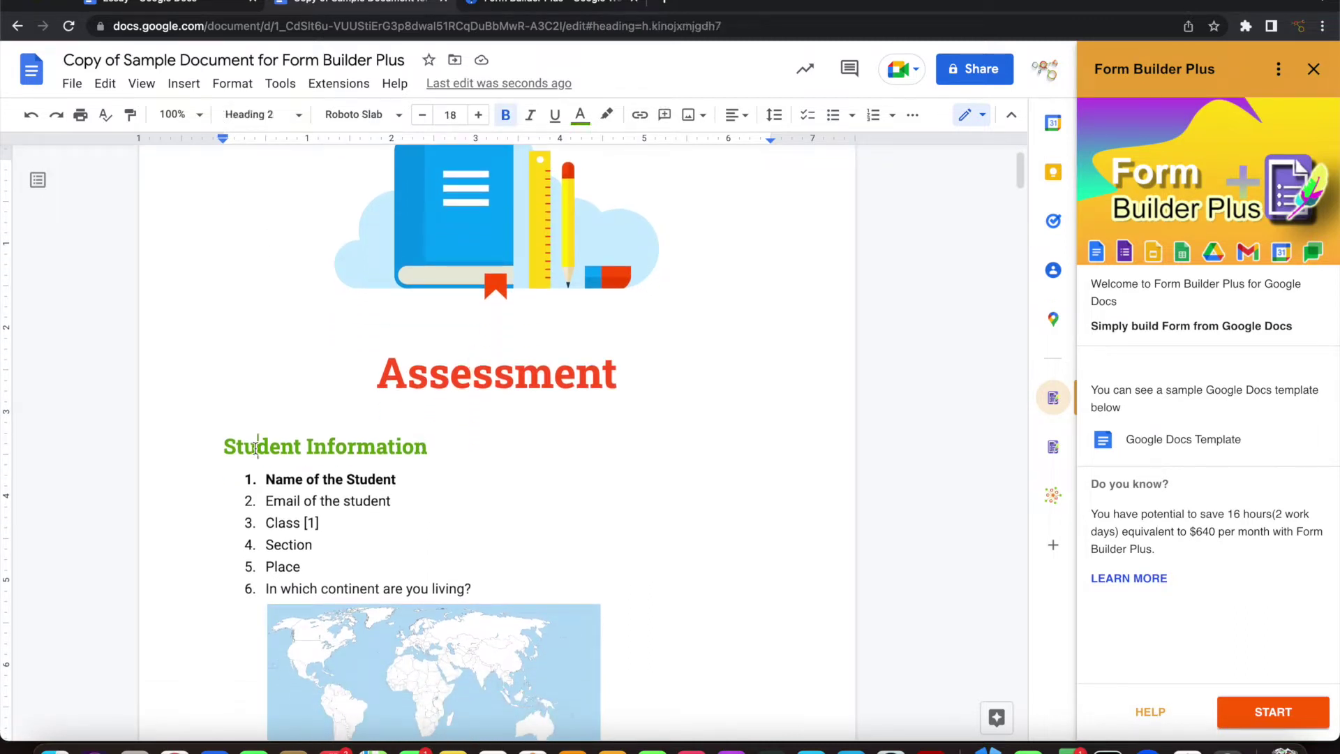
{"action": "left_click", "coordinate": [431, 388]}
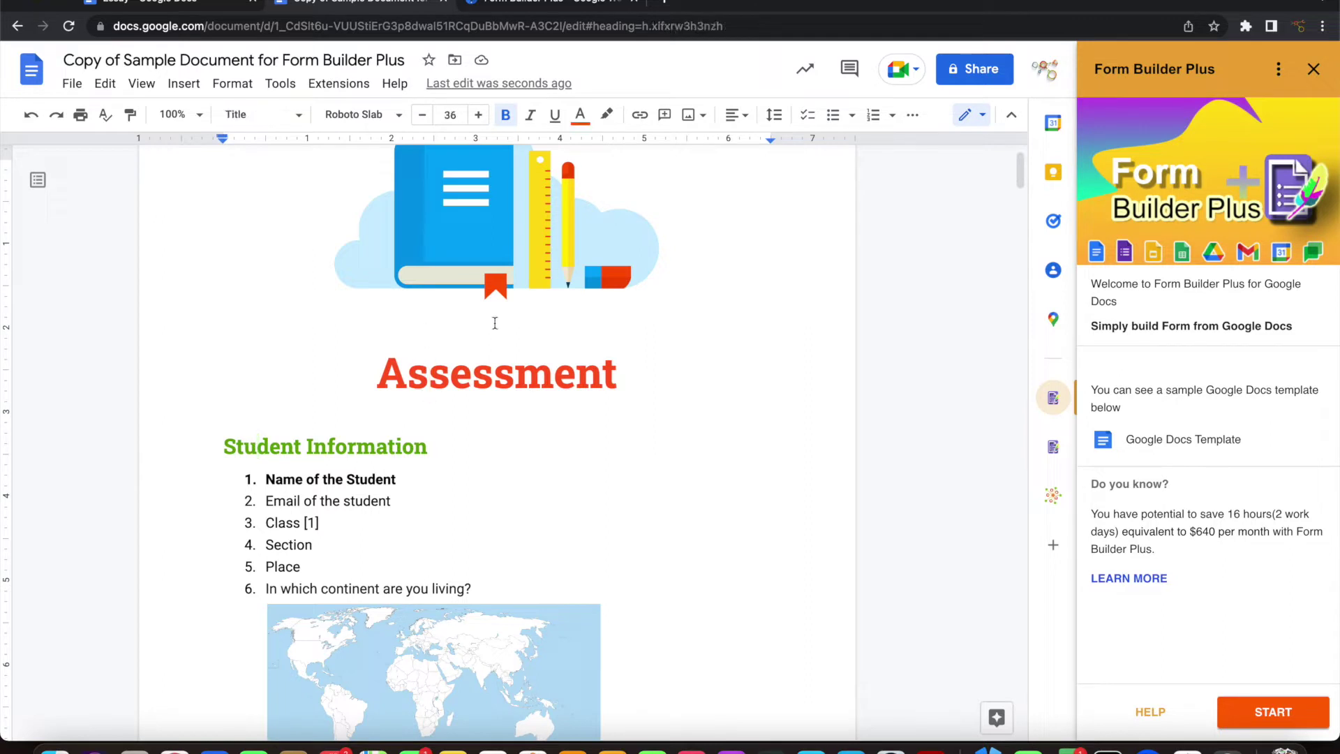
{"action": "left_click", "coordinate": [242, 448]}
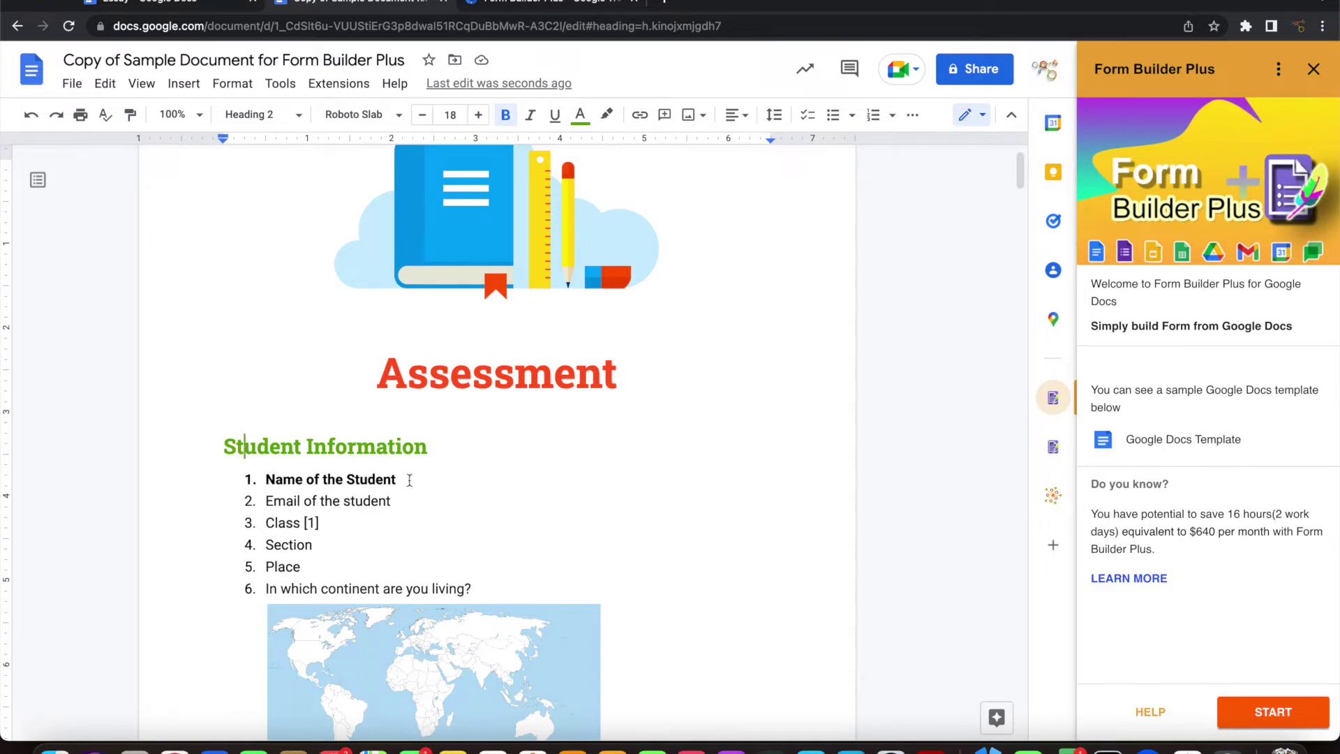
{"action": "scroll", "coordinate": [410, 477], "scroll_direction": "down", "scroll_amount": 3}
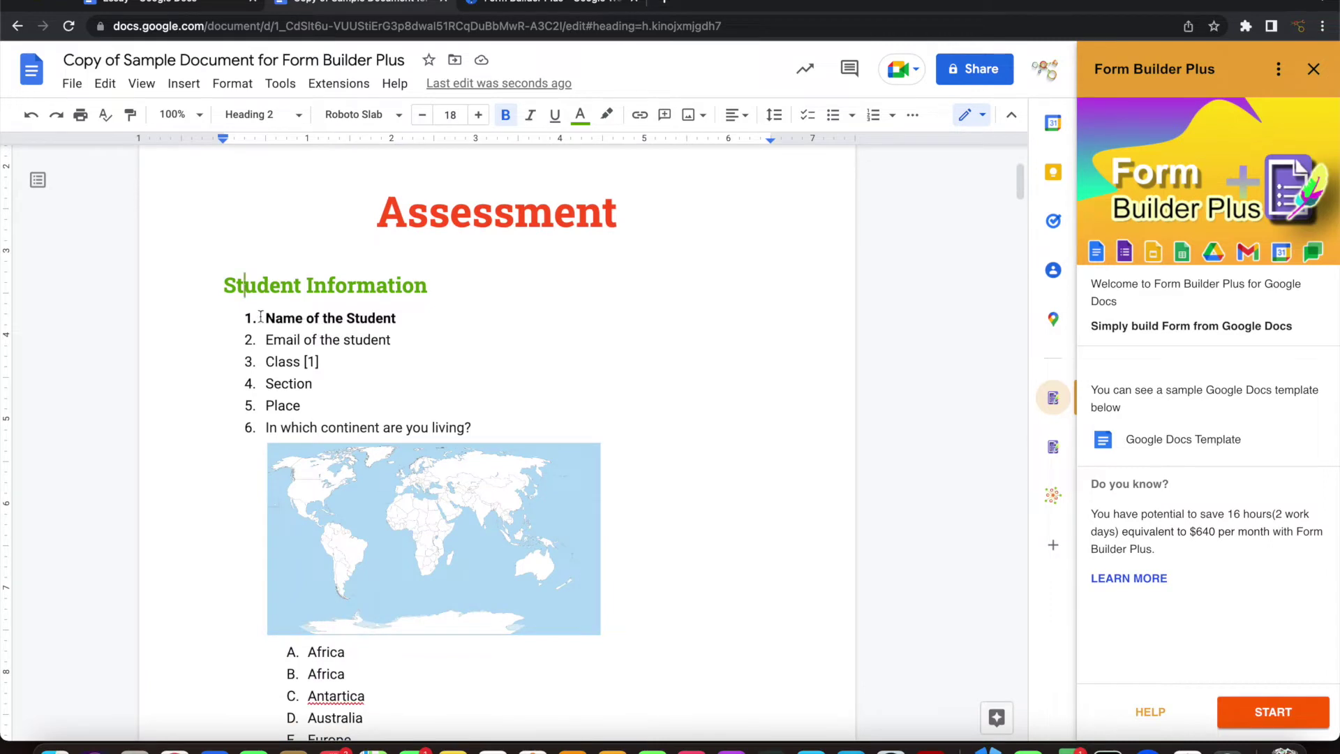
{"action": "left_click_drag", "start_coordinate": [263, 317], "coordinate": [398, 320]}
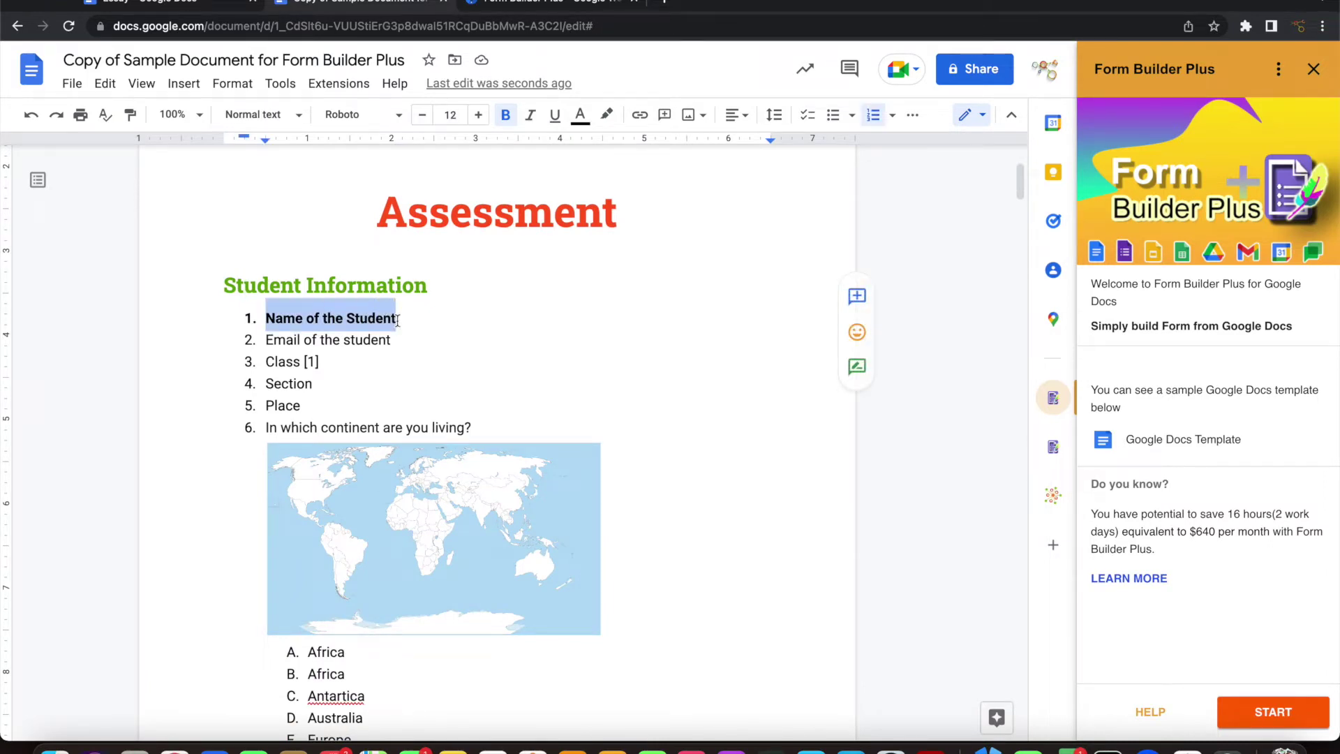
{"action": "left_click", "coordinate": [403, 339]}
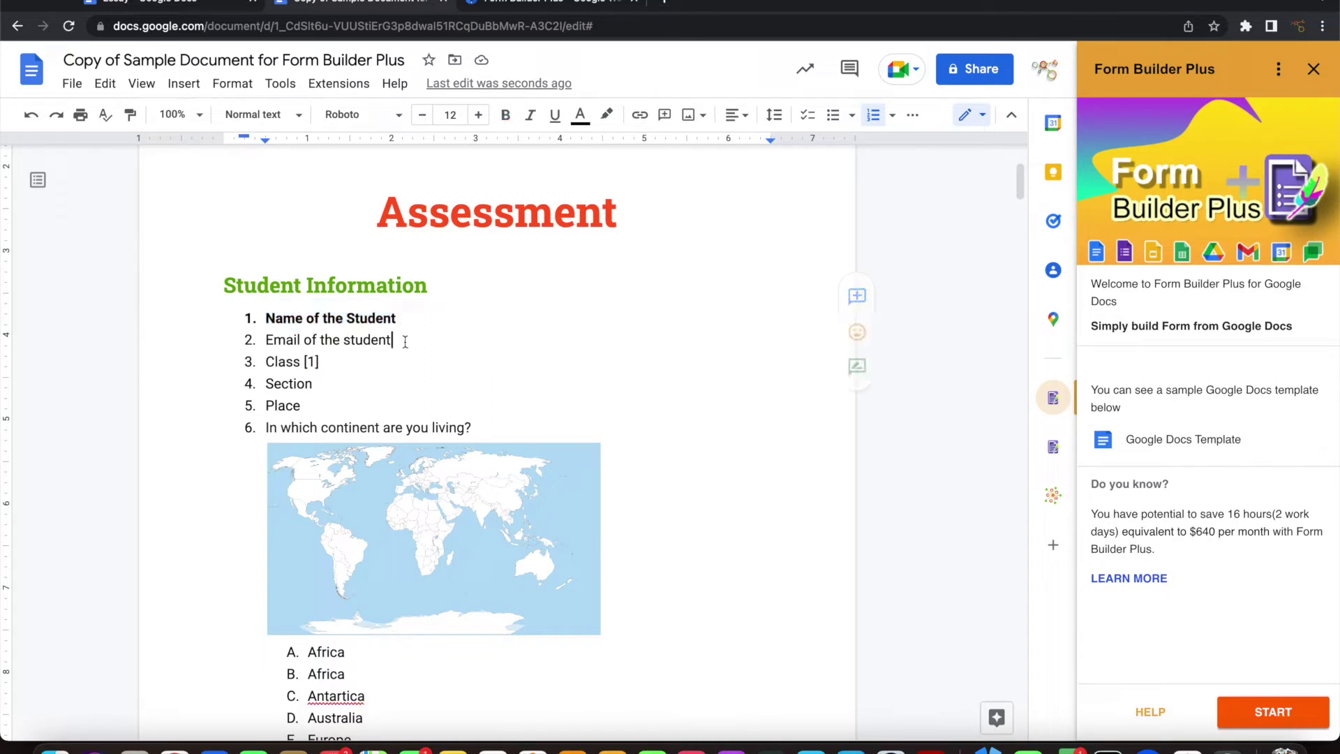
{"action": "scroll", "coordinate": [336, 363], "scroll_direction": "down", "scroll_amount": 1}
{"action": "scroll", "coordinate": [336, 364], "scroll_direction": "down", "scroll_amount": 1}
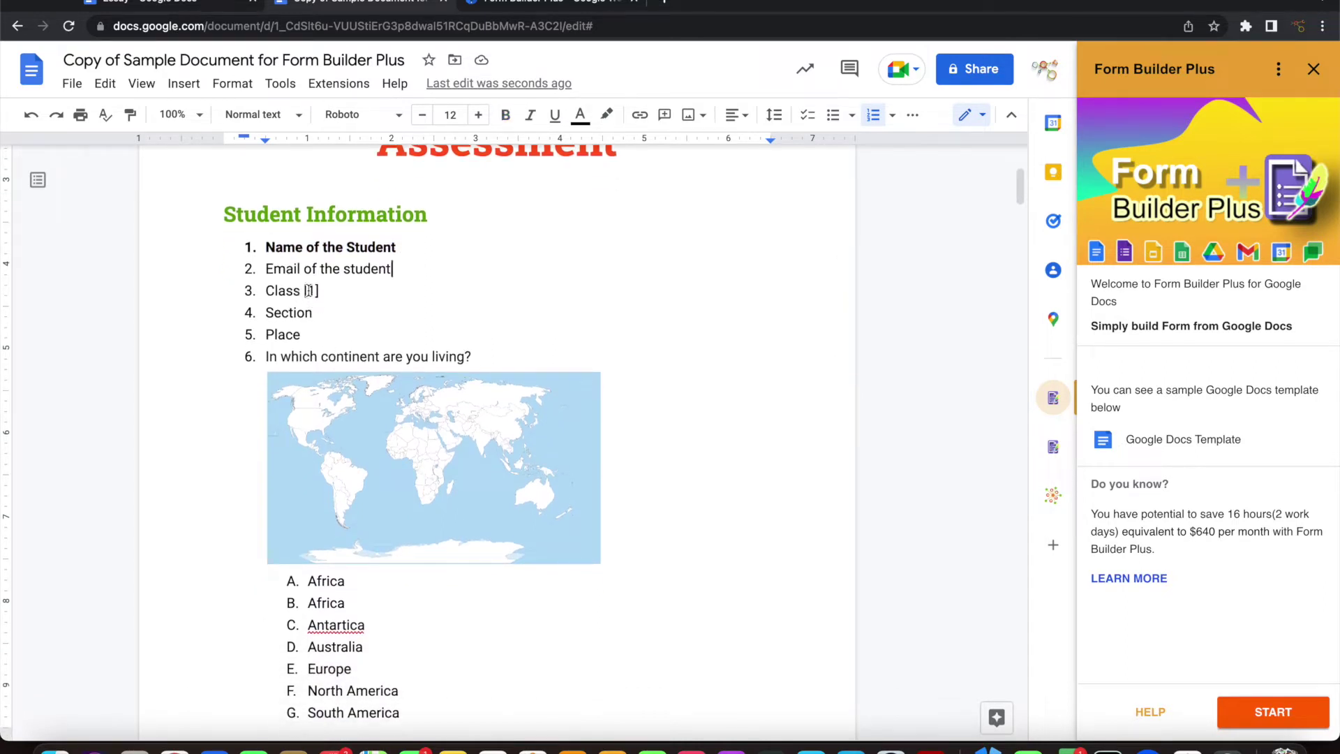
{"action": "left_click", "coordinate": [310, 290]}
{"action": "double_click", "coordinate": [310, 290]}
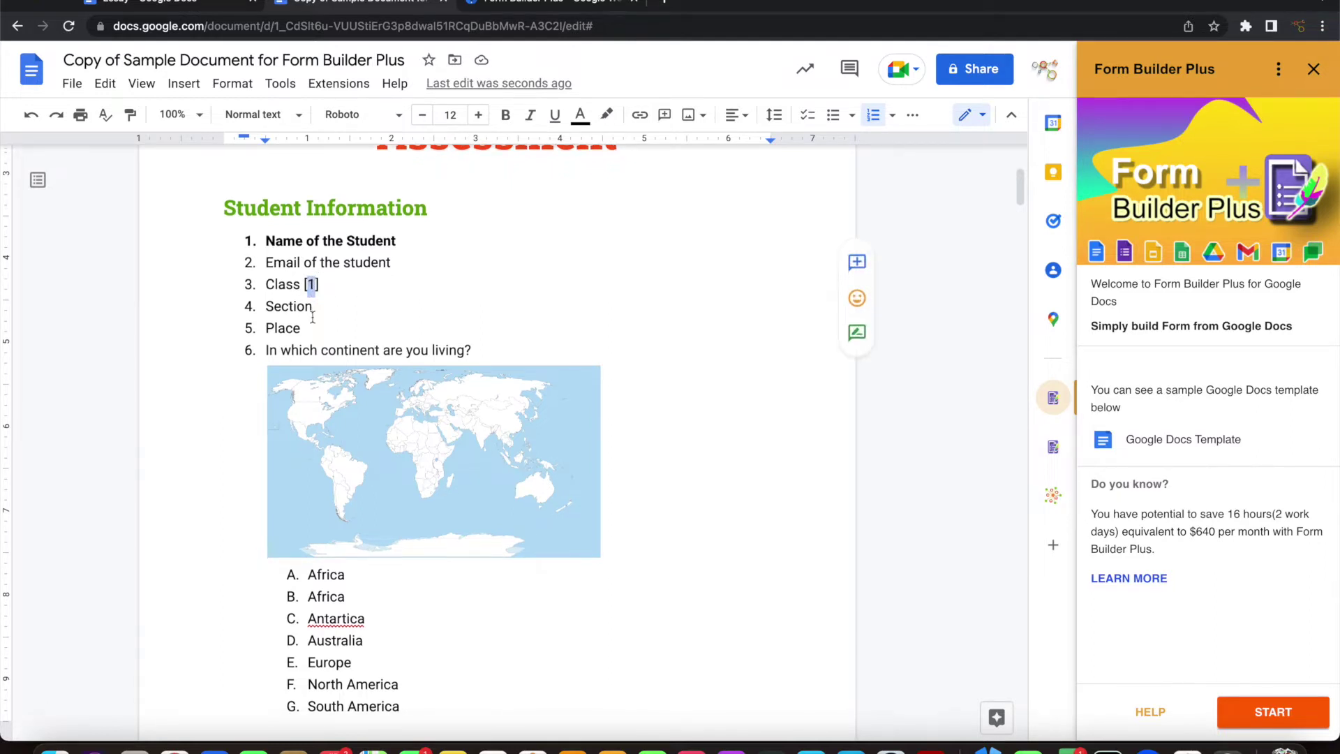
{"action": "scroll", "coordinate": [311, 307], "scroll_direction": "down", "scroll_amount": 1}
{"action": "scroll", "coordinate": [565, 302], "scroll_direction": "down", "scroll_amount": 5}
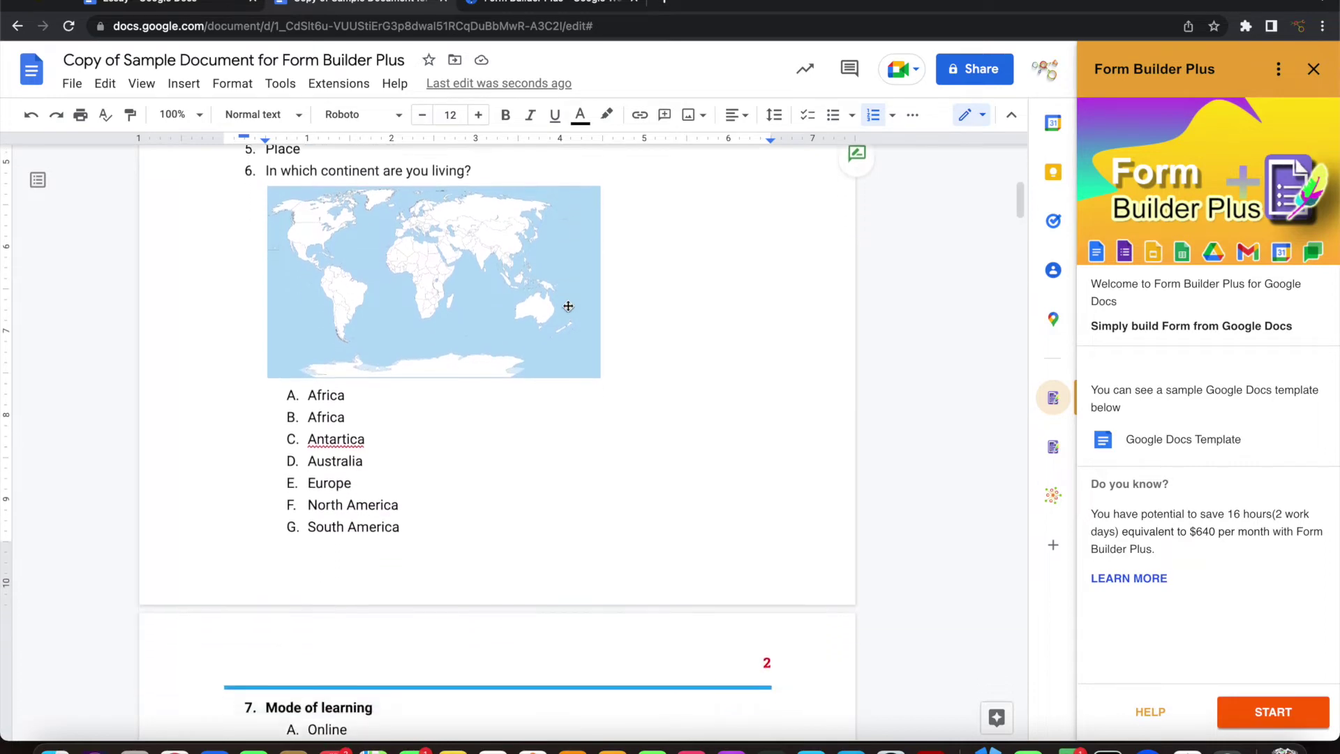
{"action": "scroll", "coordinate": [568, 305], "scroll_direction": "down", "scroll_amount": 3}
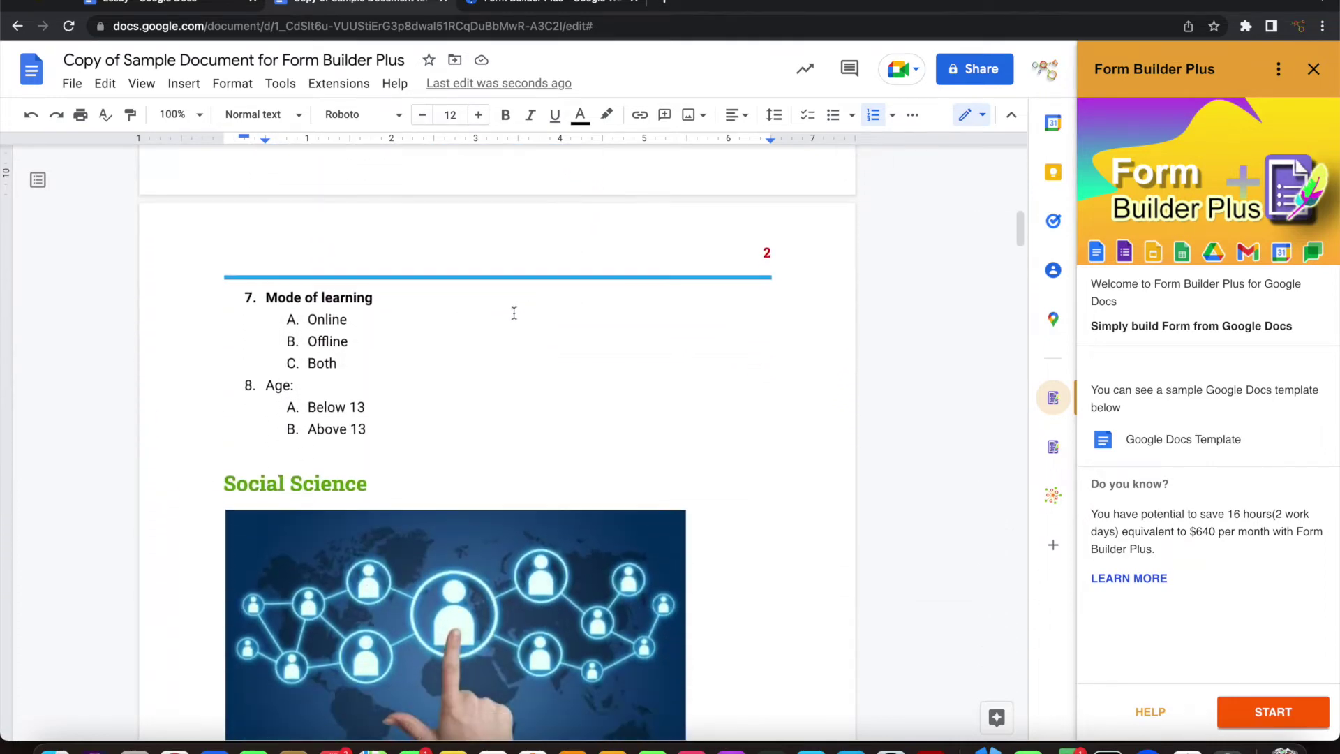
{"action": "scroll", "coordinate": [488, 324], "scroll_direction": "down", "scroll_amount": 1}
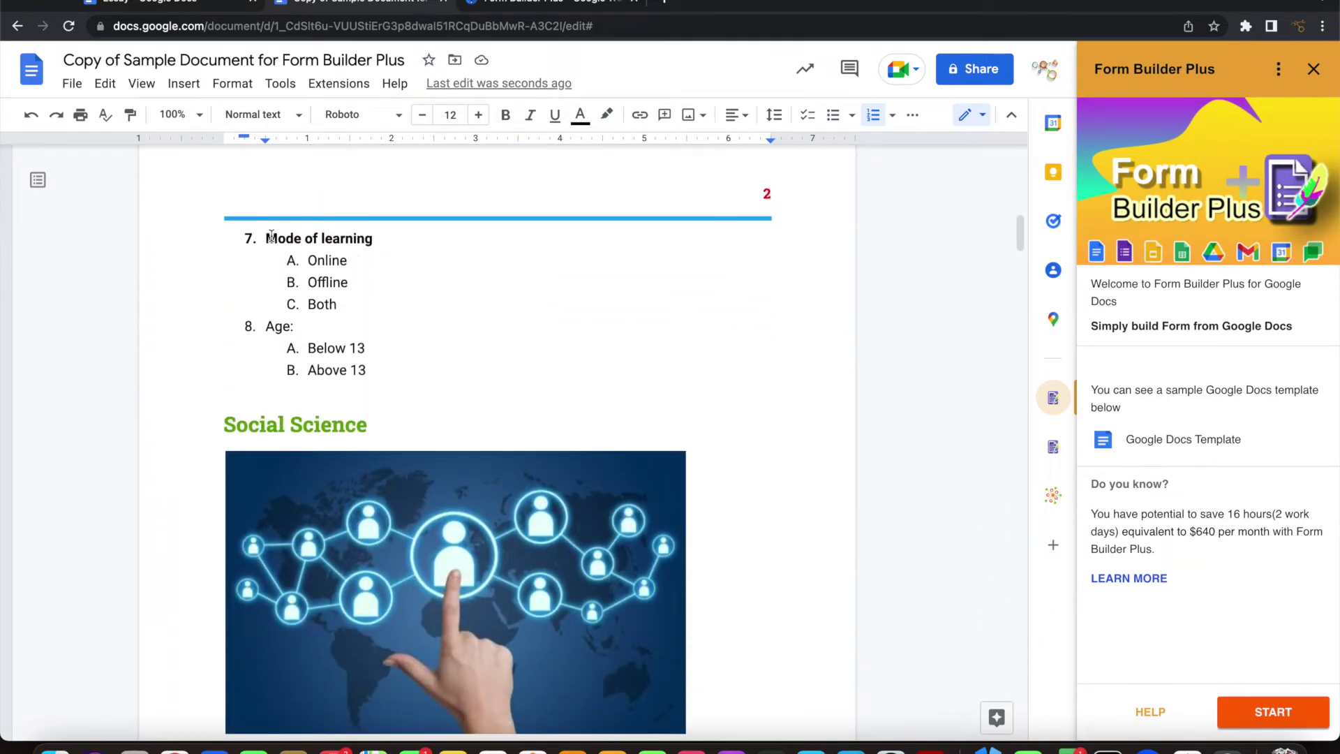
{"action": "left_click_drag", "start_coordinate": [268, 237], "coordinate": [374, 236]}
{"action": "scroll", "coordinate": [434, 293], "scroll_direction": "down", "scroll_amount": 4}
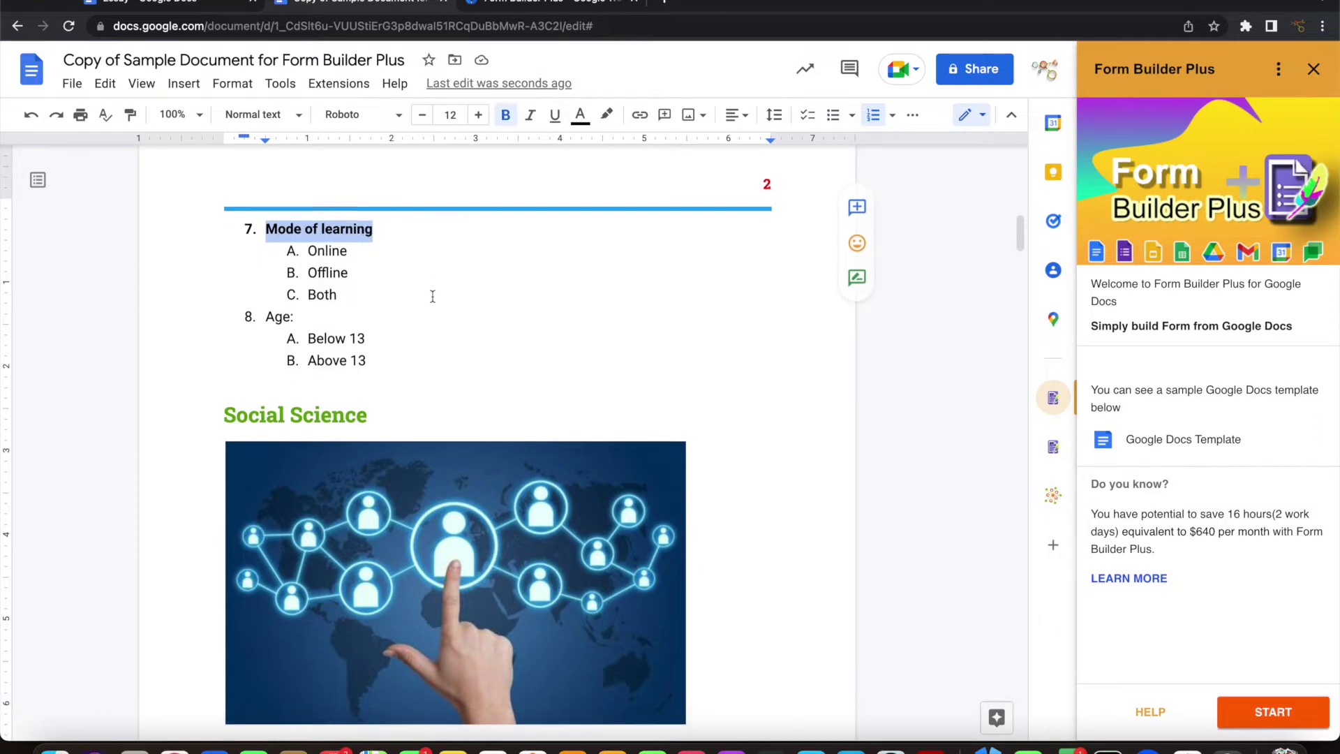
{"action": "scroll", "coordinate": [433, 296], "scroll_direction": "down", "scroll_amount": 2}
{"action": "left_click", "coordinate": [402, 358]}
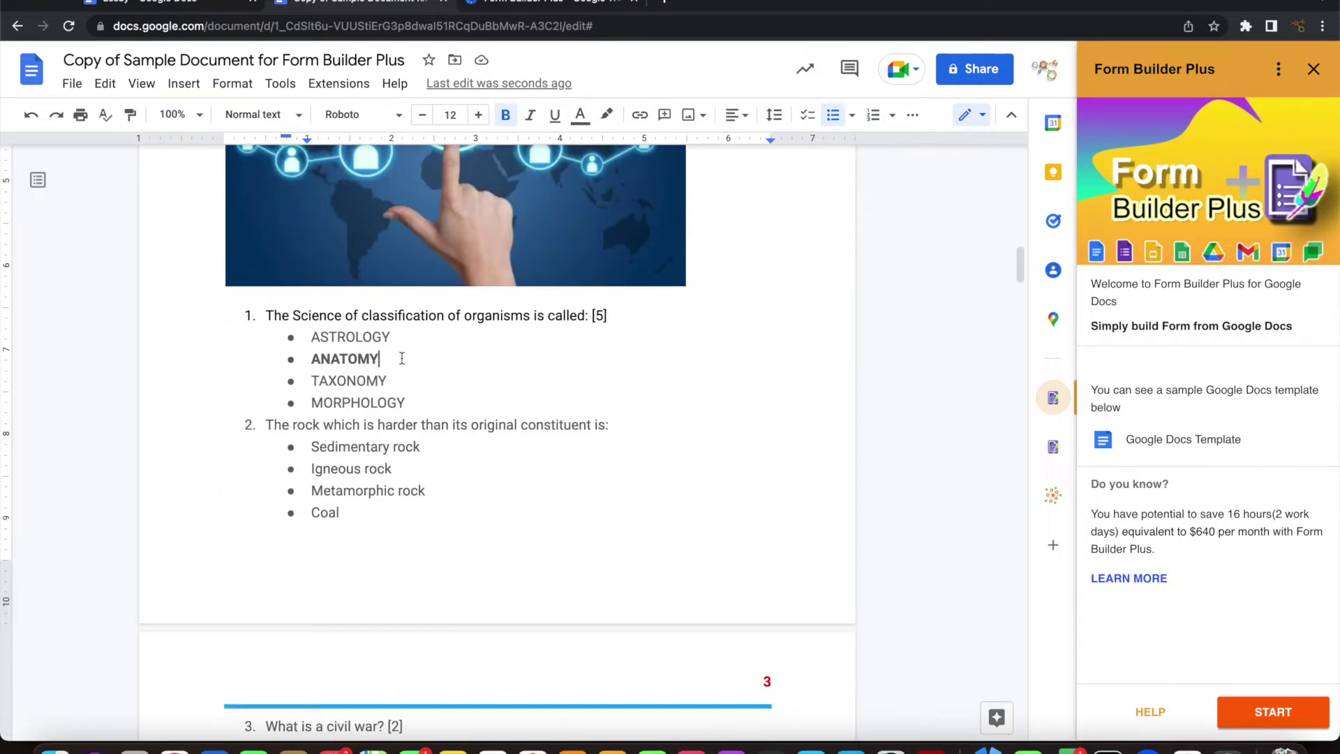
{"action": "double_click", "coordinate": [349, 358]}
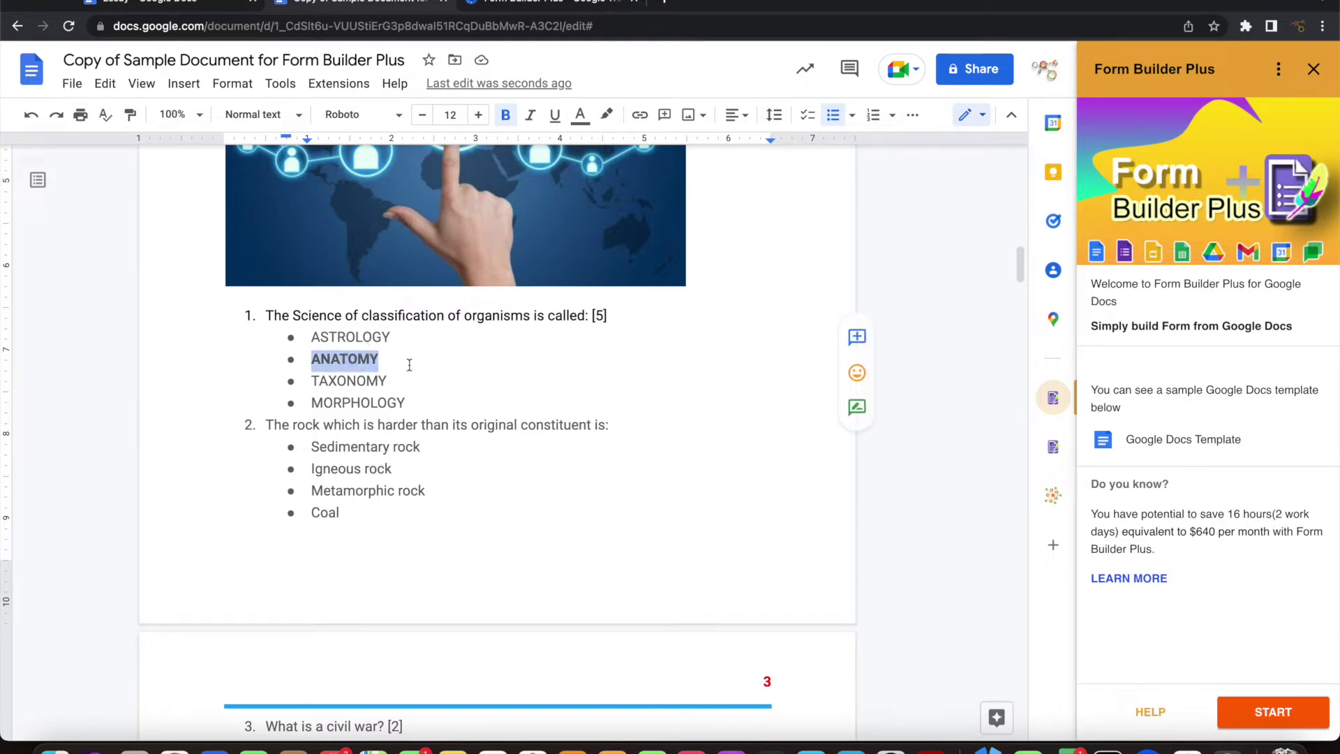
{"action": "left_click", "coordinate": [433, 404]}
{"action": "scroll", "coordinate": [614, 279], "scroll_direction": "down", "scroll_amount": 1}
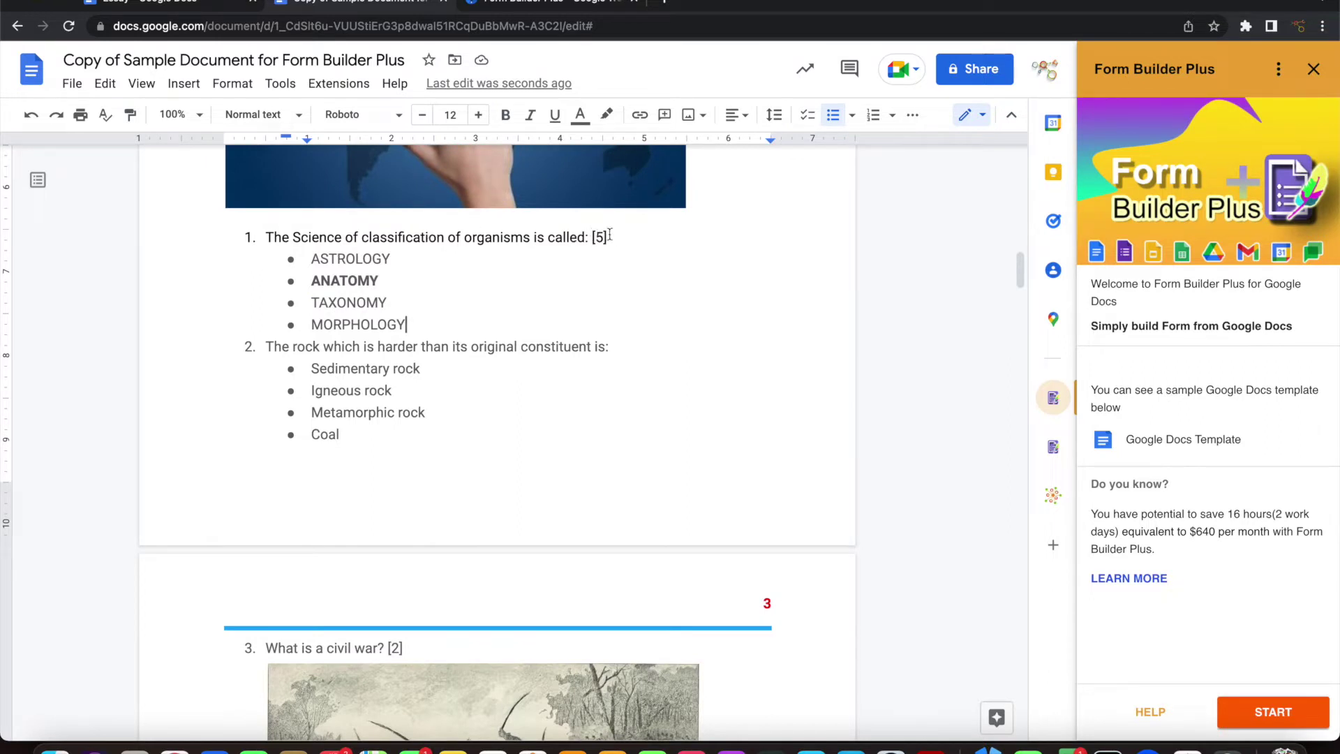
{"action": "scroll", "coordinate": [596, 298], "scroll_direction": "down", "scroll_amount": 1}
{"action": "scroll", "coordinate": [597, 298], "scroll_direction": "down", "scroll_amount": 6}
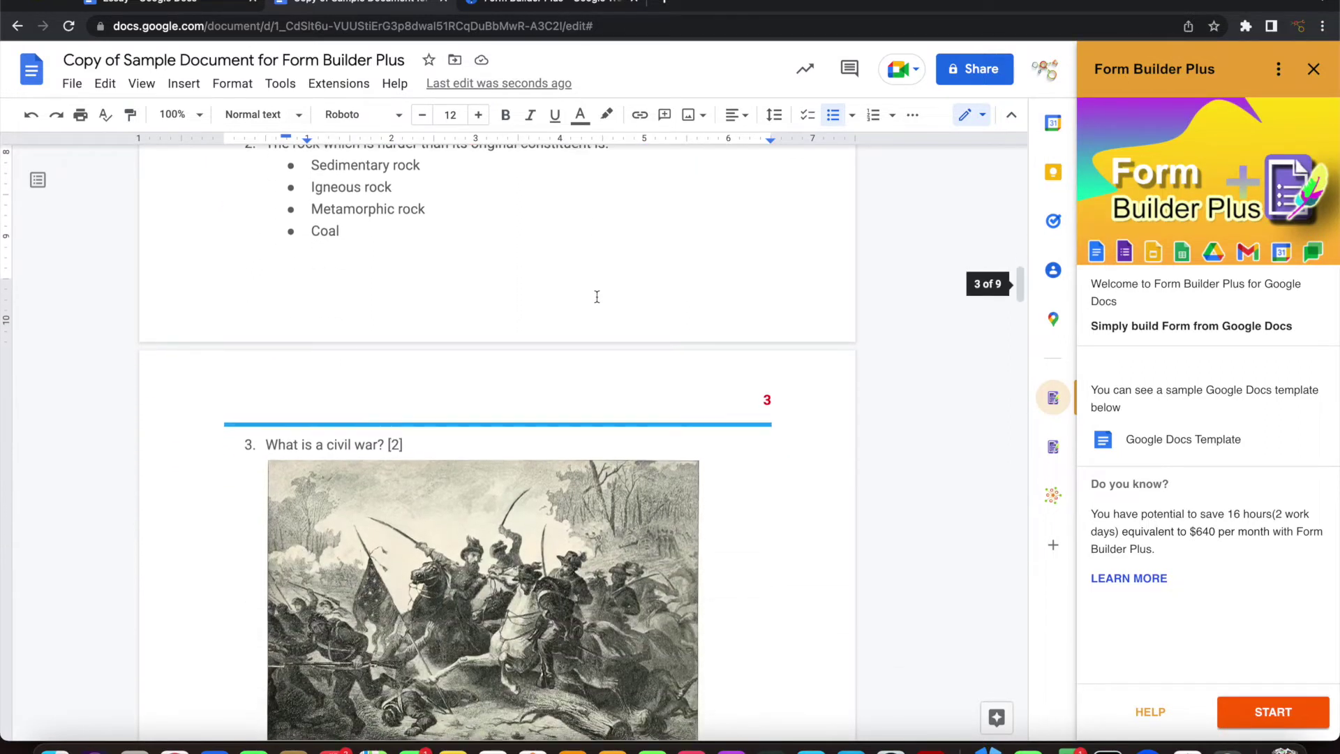
{"action": "scroll", "coordinate": [597, 297], "scroll_direction": "down", "scroll_amount": 7}
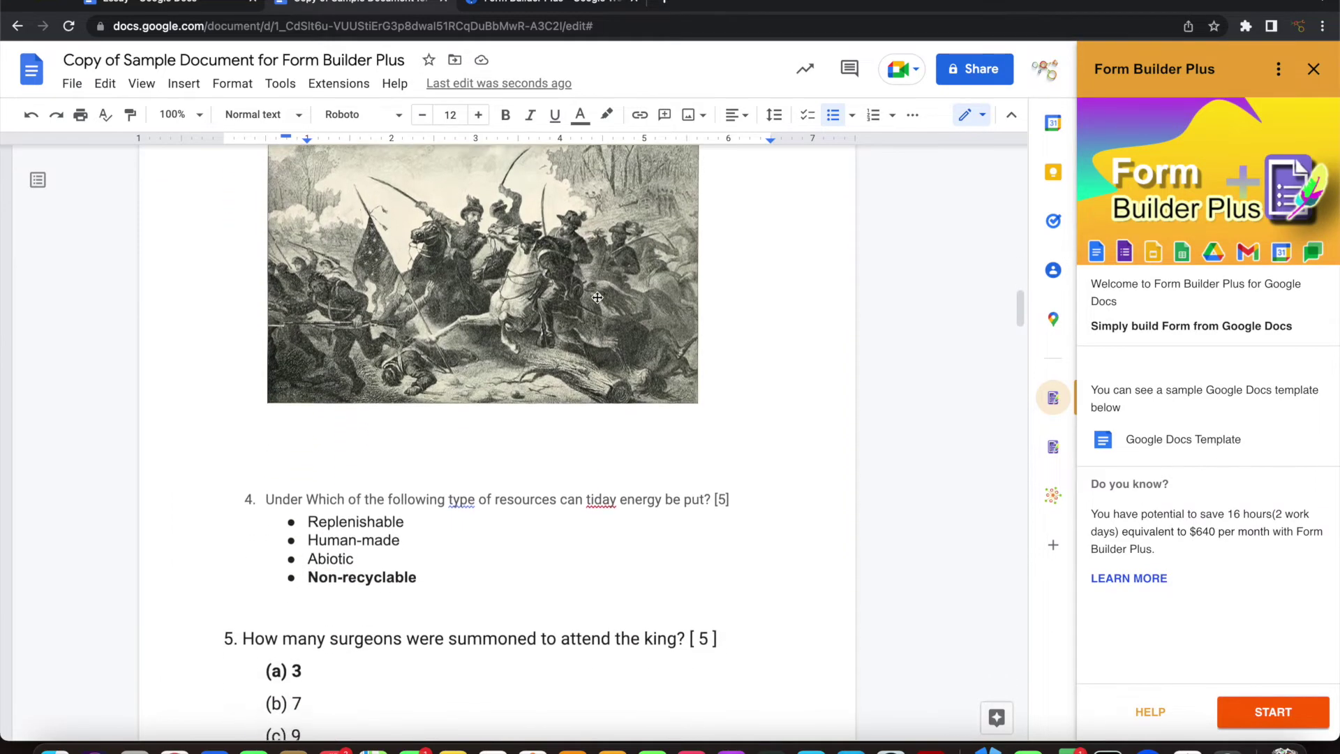
{"action": "scroll", "coordinate": [597, 297], "scroll_direction": "down", "scroll_amount": 9}
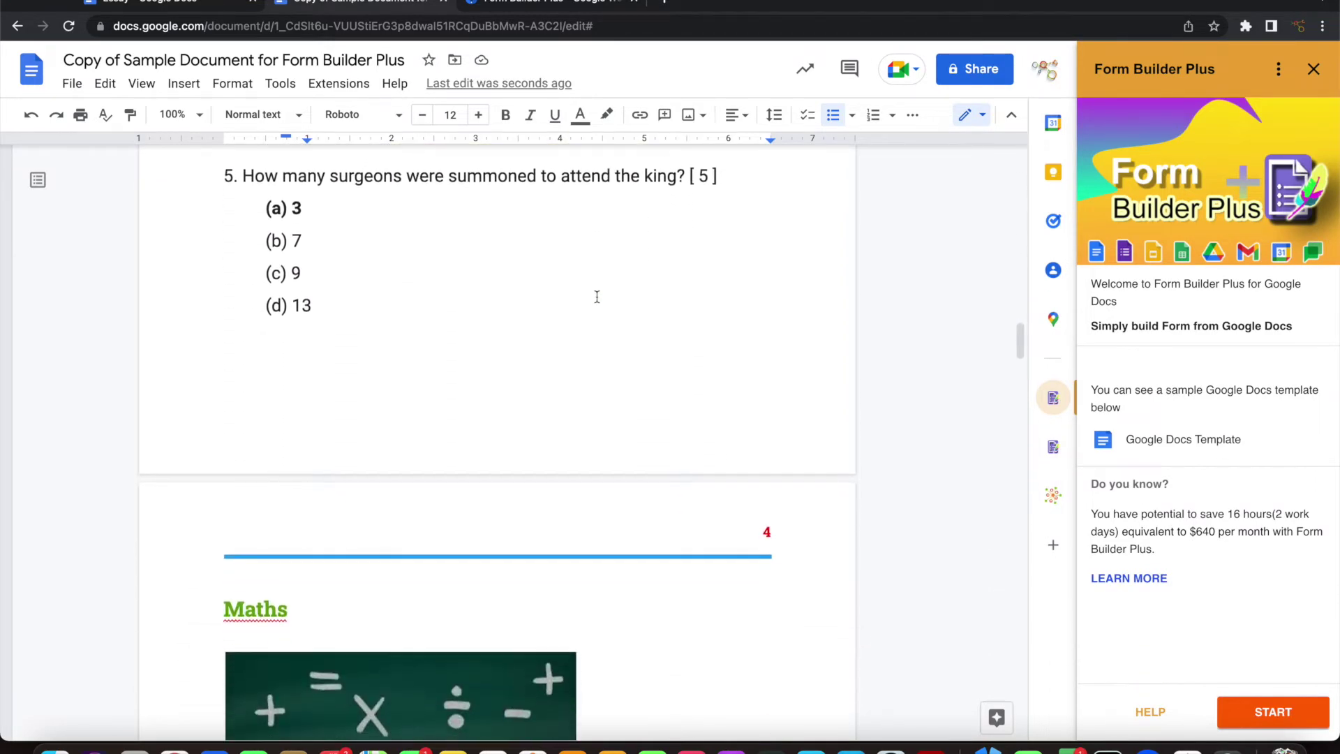
{"action": "scroll", "coordinate": [596, 297], "scroll_direction": "down", "scroll_amount": 9}
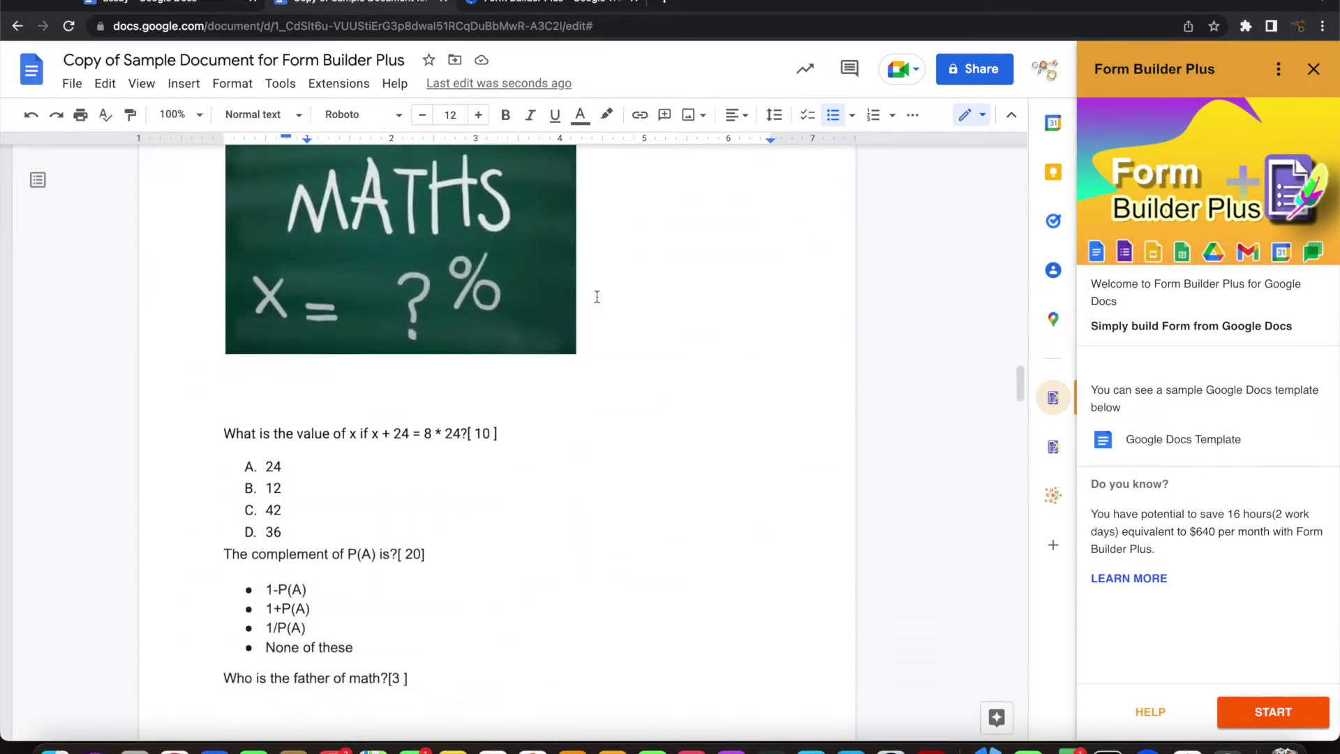
{"action": "scroll", "coordinate": [597, 296], "scroll_direction": "down", "scroll_amount": 11}
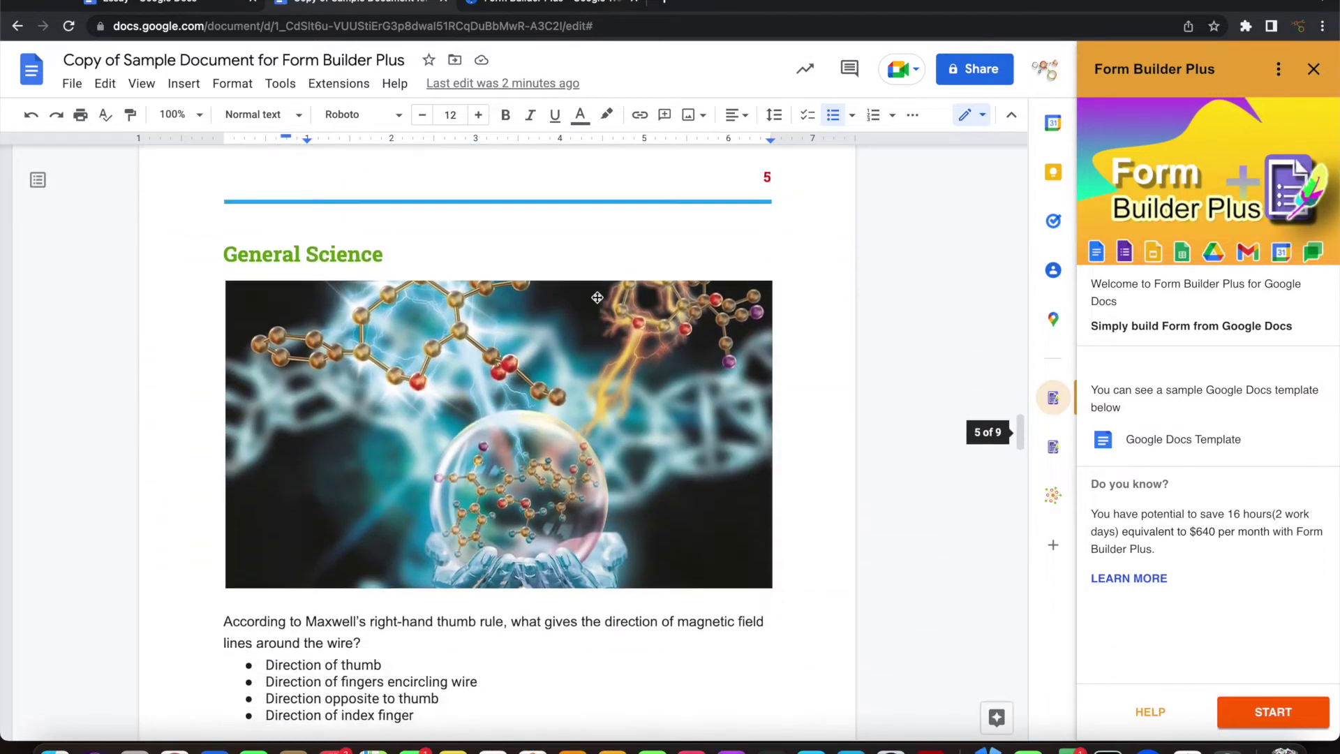
{"action": "scroll", "coordinate": [597, 296], "scroll_direction": "down", "scroll_amount": 11}
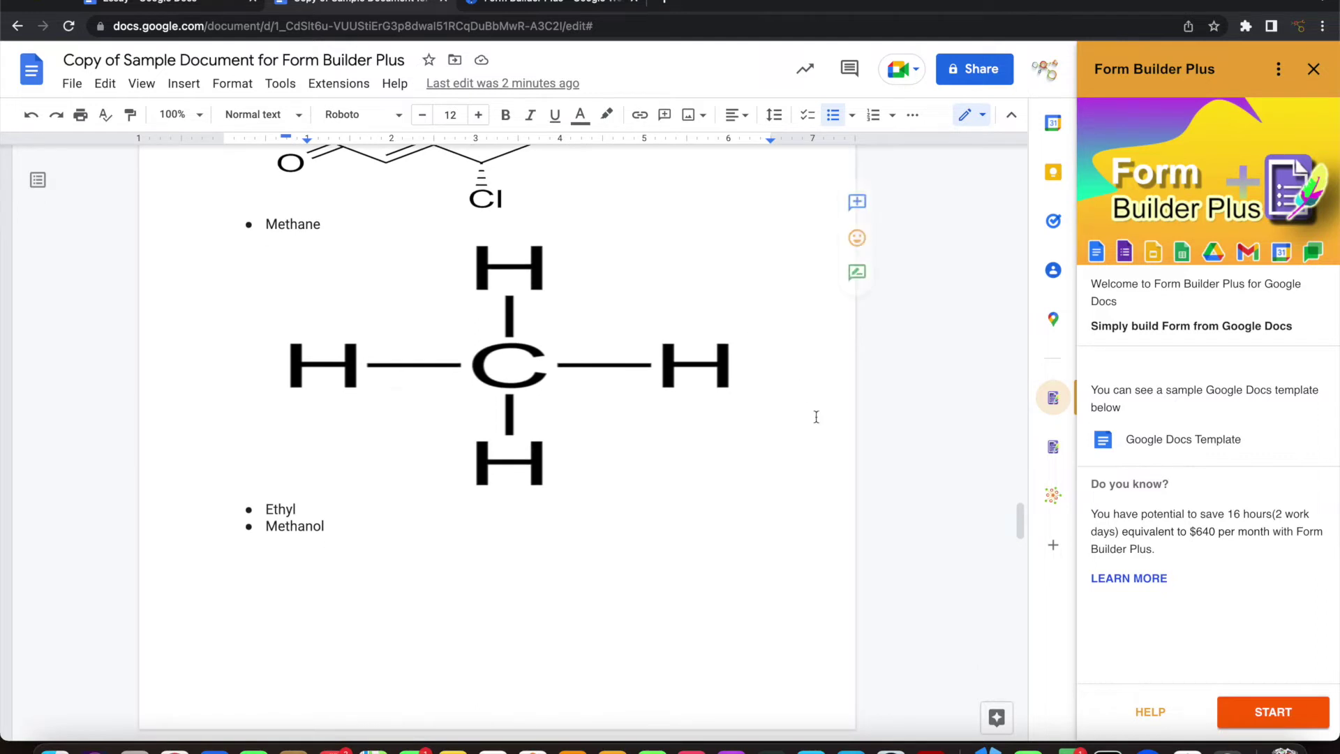
{"action": "left_click", "coordinate": [1274, 714]}
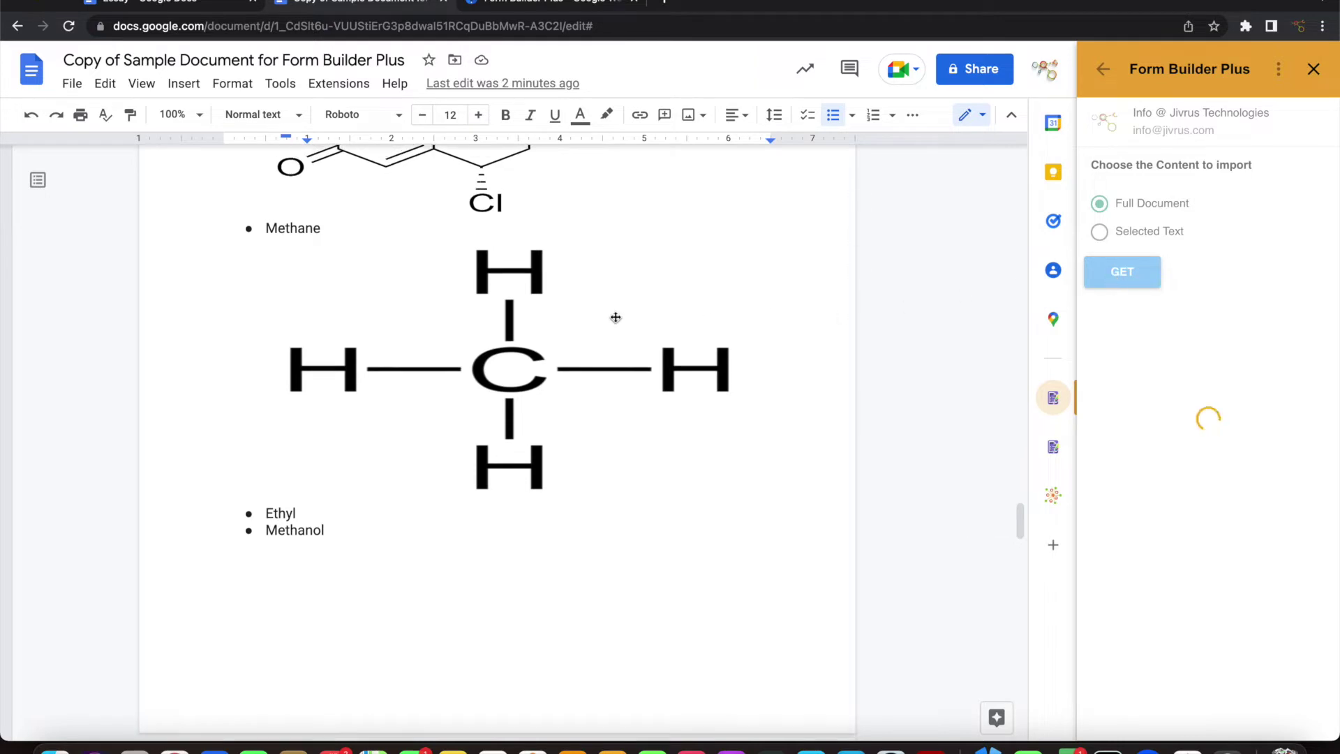
Review the 36 extracted items in the expanded sidebar list, then launch the form preview.
{"action": "scroll", "coordinate": [615, 316], "scroll_direction": "up", "scroll_amount": 5}
{"action": "scroll", "coordinate": [616, 317], "scroll_direction": "up", "scroll_amount": 5}
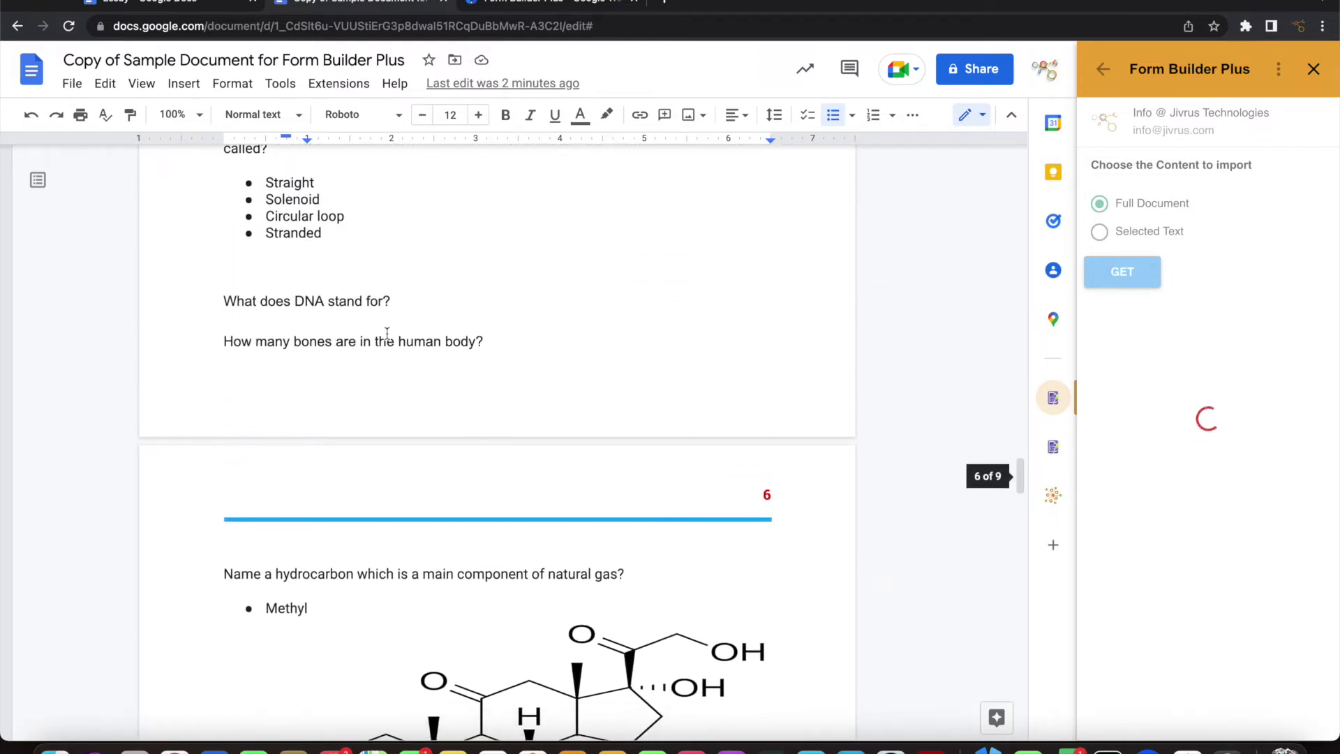
{"action": "scroll", "coordinate": [478, 438], "scroll_direction": "down", "scroll_amount": 1}
{"action": "scroll", "coordinate": [477, 438], "scroll_direction": "down", "scroll_amount": 3}
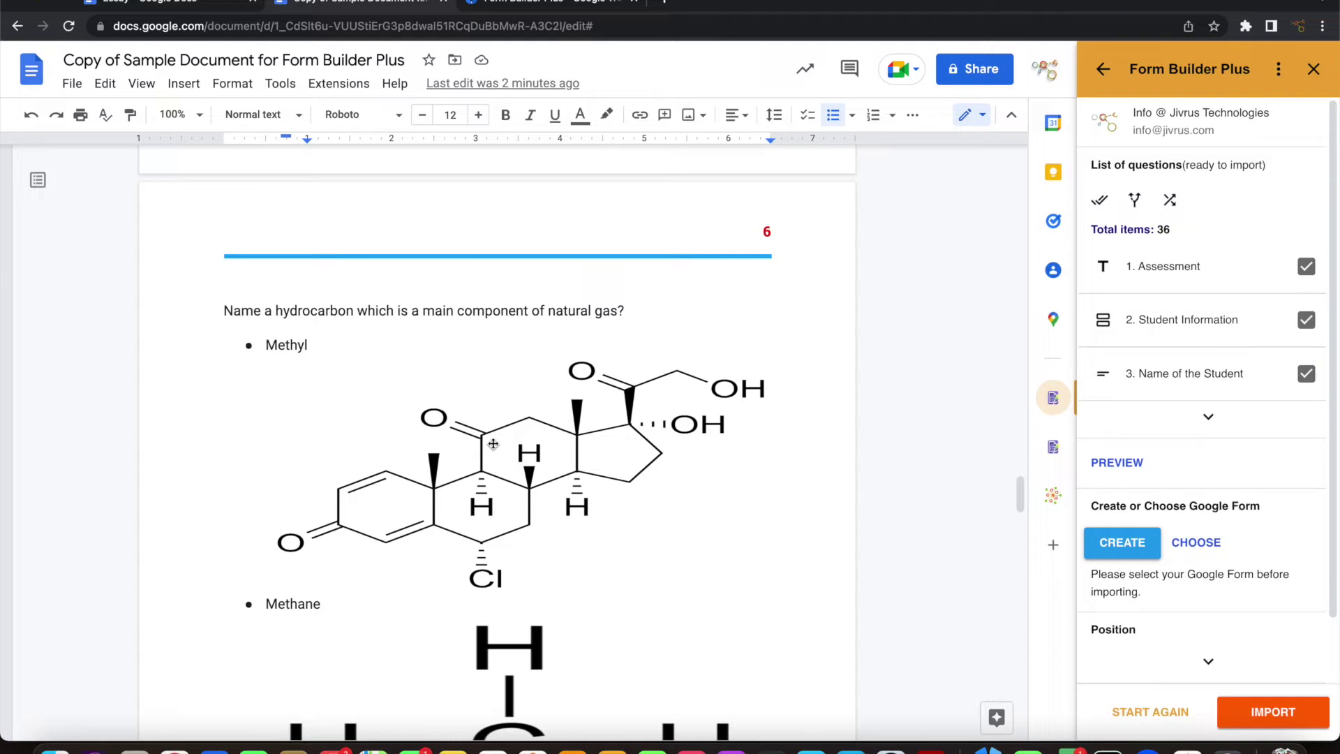
{"action": "scroll", "coordinate": [494, 444], "scroll_direction": "down", "scroll_amount": 4}
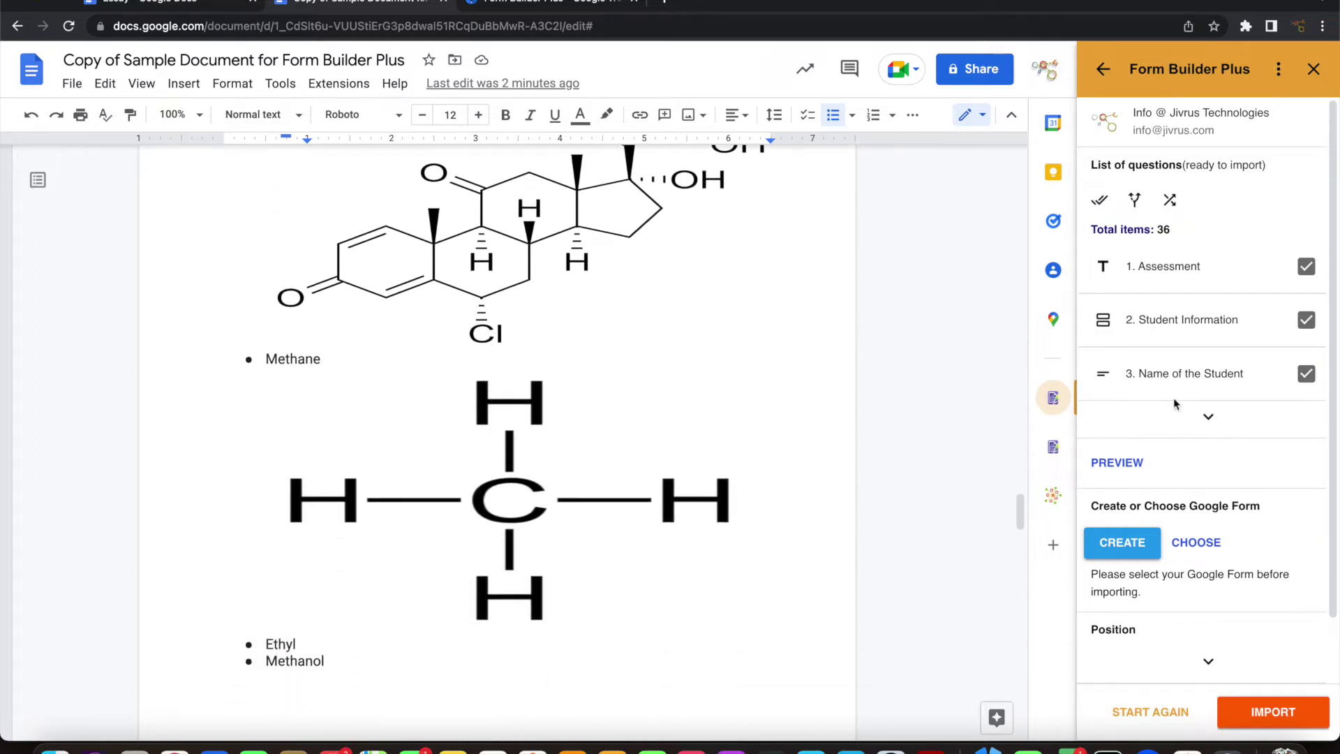
{"action": "left_click", "coordinate": [1202, 417]}
{"action": "scroll", "coordinate": [1203, 420], "scroll_direction": "down", "scroll_amount": 2}
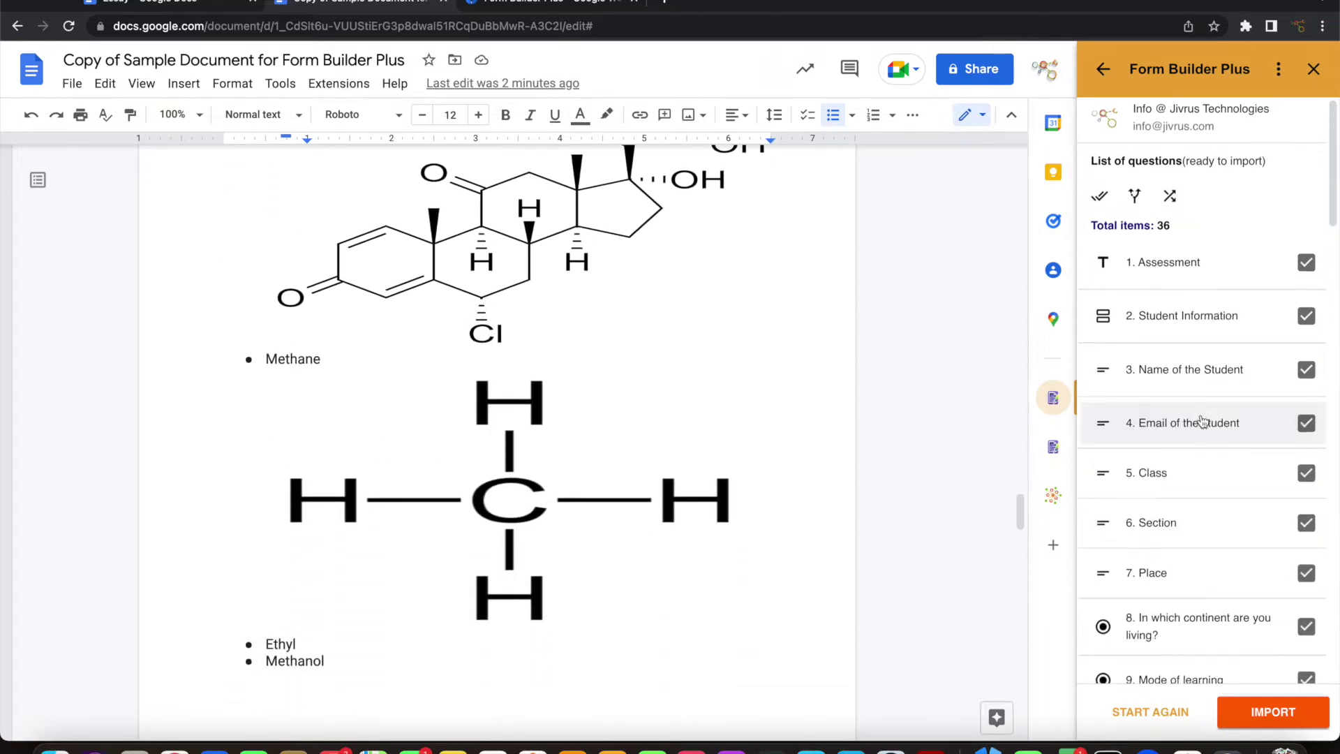
{"action": "scroll", "coordinate": [1203, 420], "scroll_direction": "down", "scroll_amount": 7}
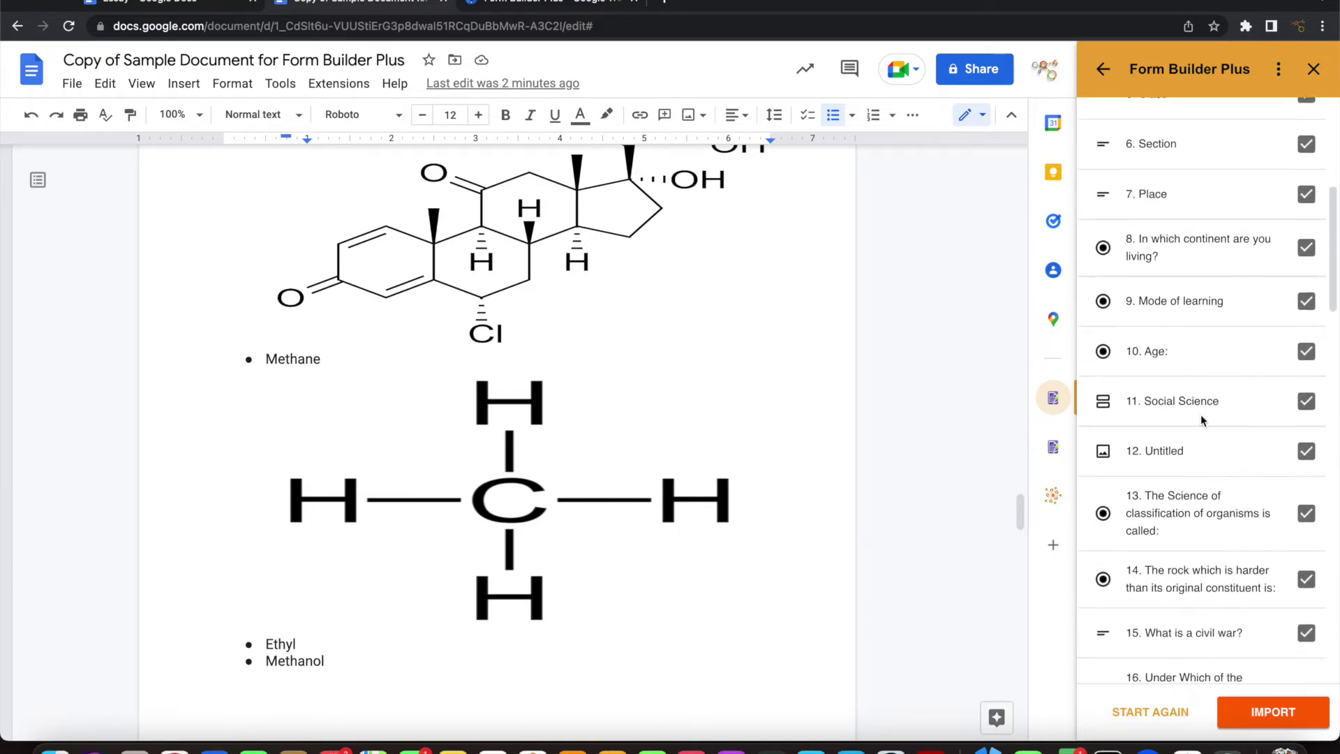
{"action": "scroll", "coordinate": [1202, 419], "scroll_direction": "down", "scroll_amount": 15}
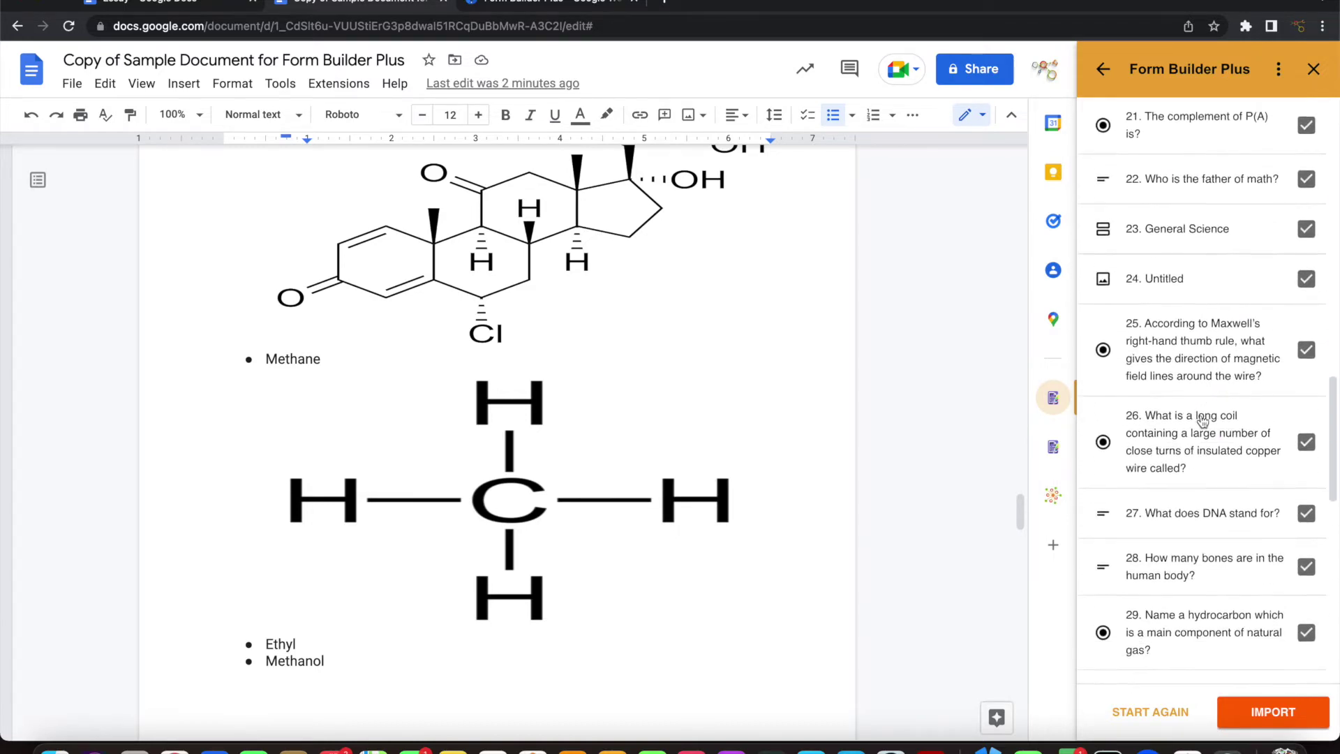
{"action": "scroll", "coordinate": [1202, 421], "scroll_direction": "down", "scroll_amount": 4}
{"action": "left_click", "coordinate": [1124, 404]}
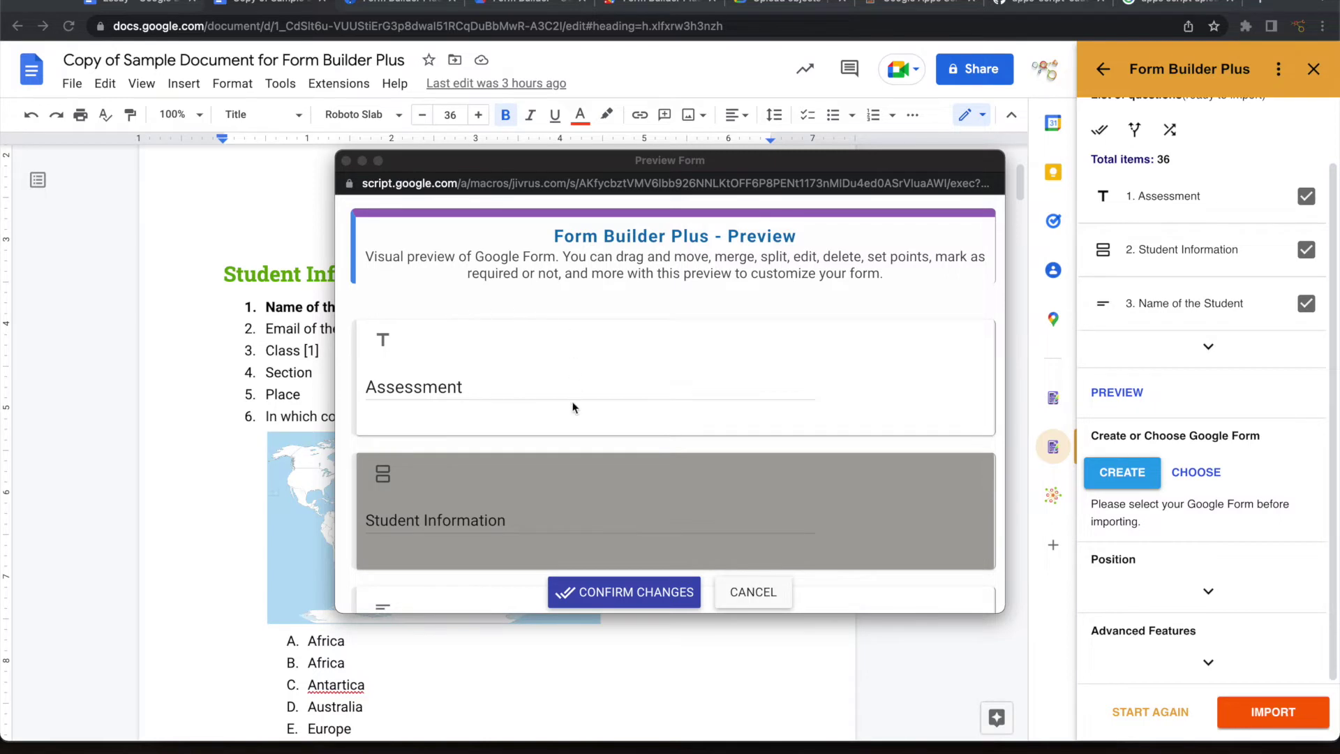
Review every previewed question, section and image through to the end, then confirm the changes unchanged.
{"action": "scroll", "coordinate": [571, 401], "scroll_direction": "down", "scroll_amount": 3}
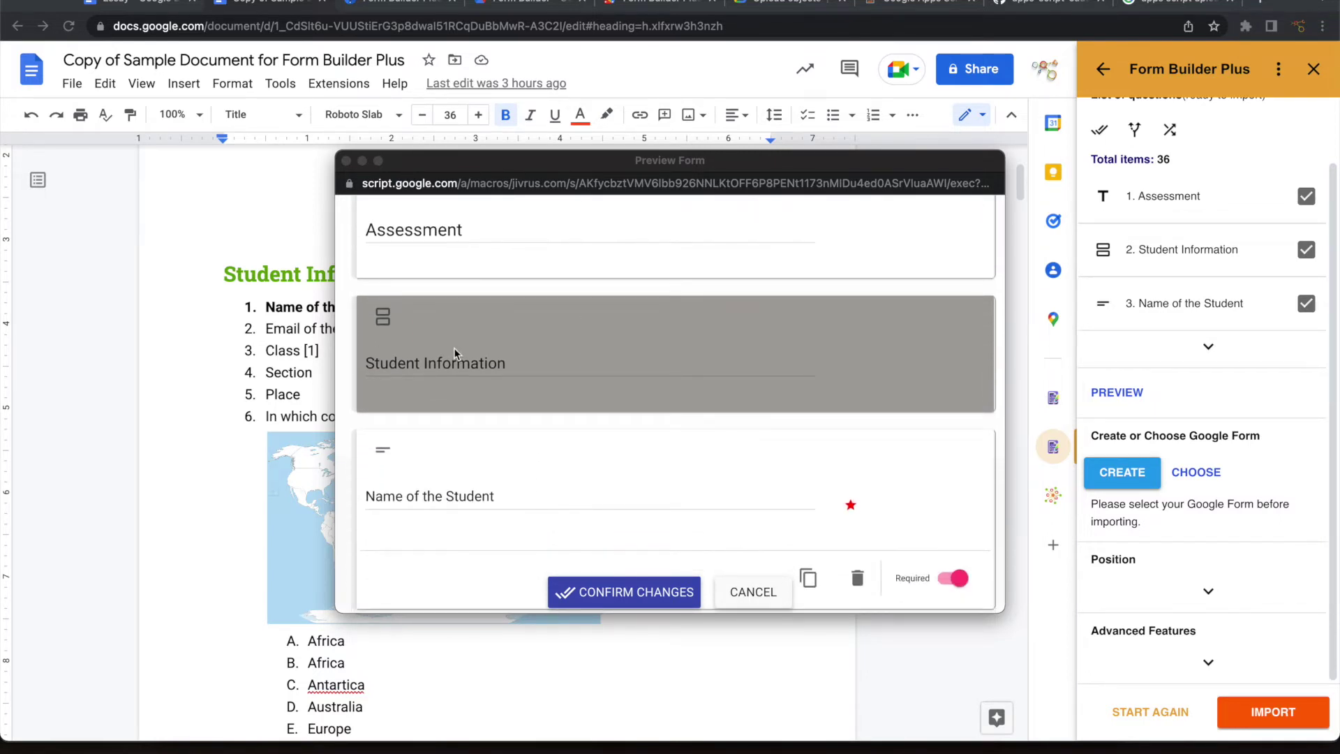
{"action": "scroll", "coordinate": [522, 358], "scroll_direction": "down", "scroll_amount": 2}
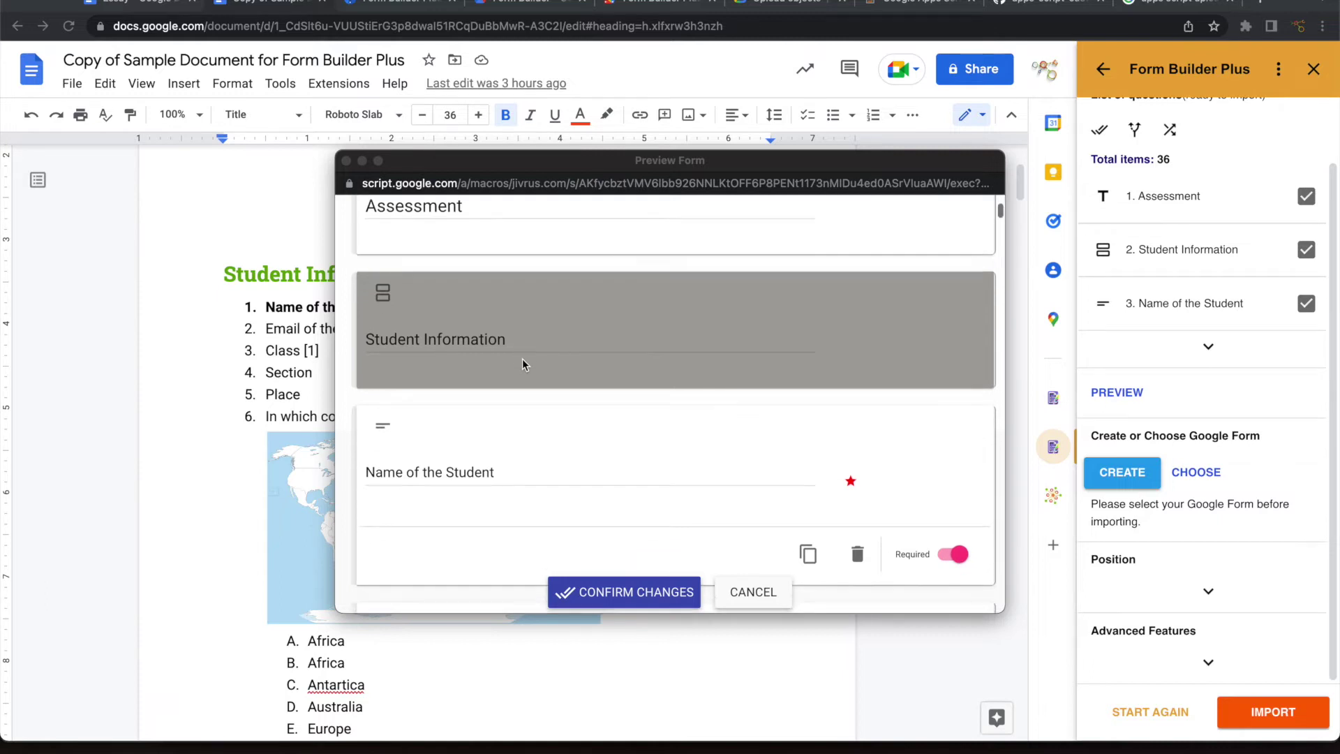
{"action": "scroll", "coordinate": [523, 361], "scroll_direction": "down", "scroll_amount": 2}
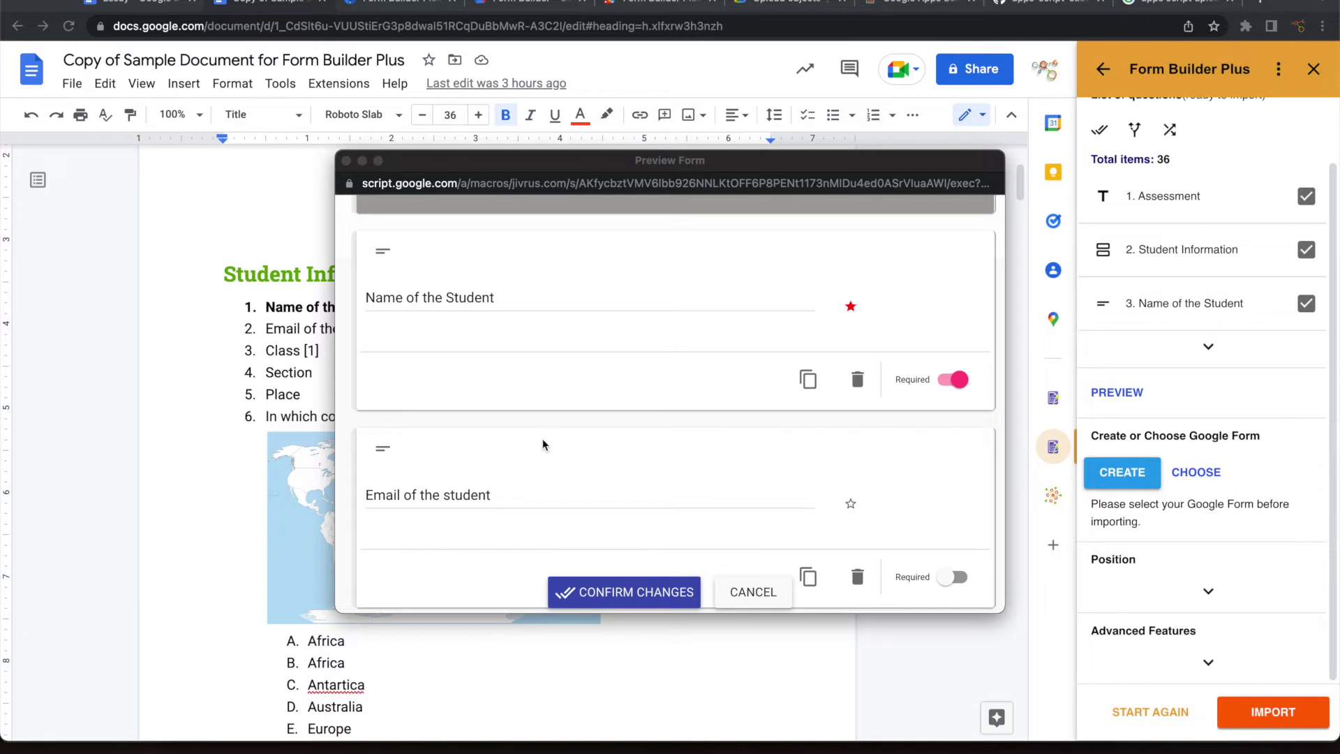
{"action": "scroll", "coordinate": [608, 430], "scroll_direction": "down", "scroll_amount": 12}
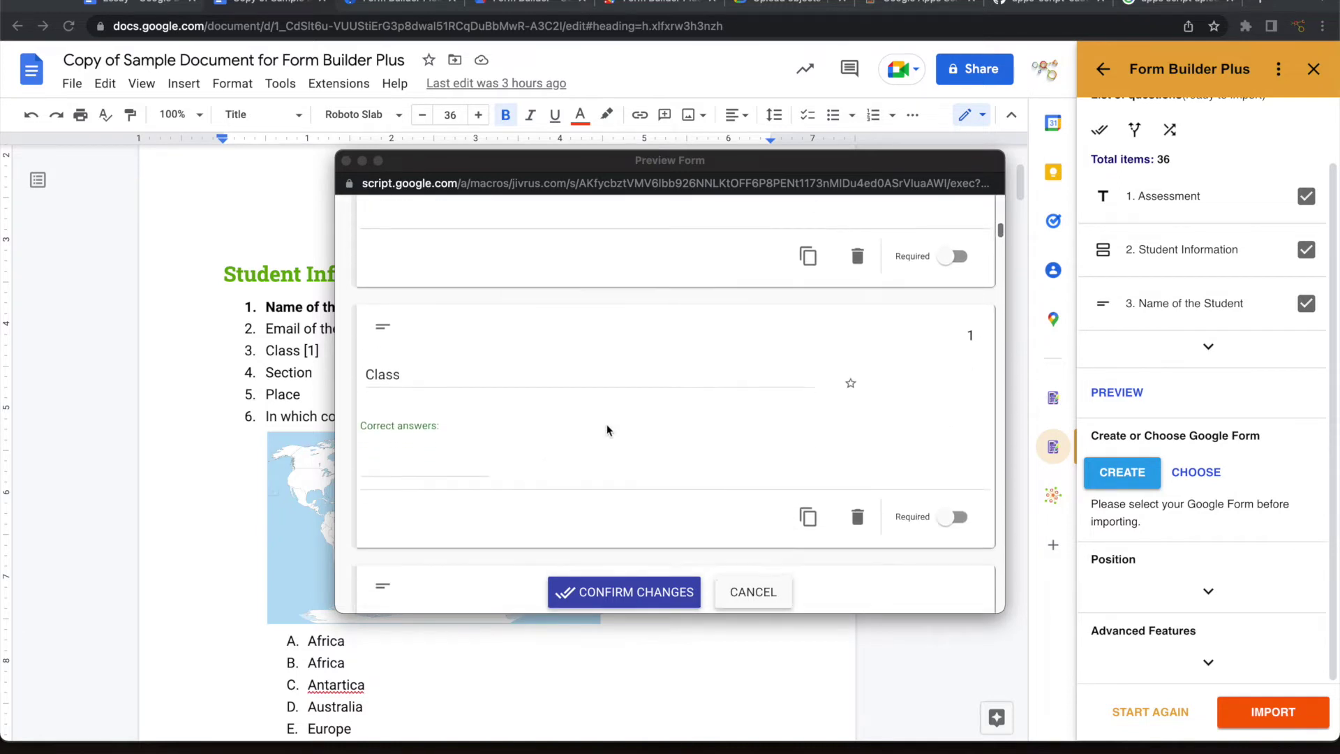
{"action": "scroll", "coordinate": [607, 430], "scroll_direction": "down", "scroll_amount": 10}
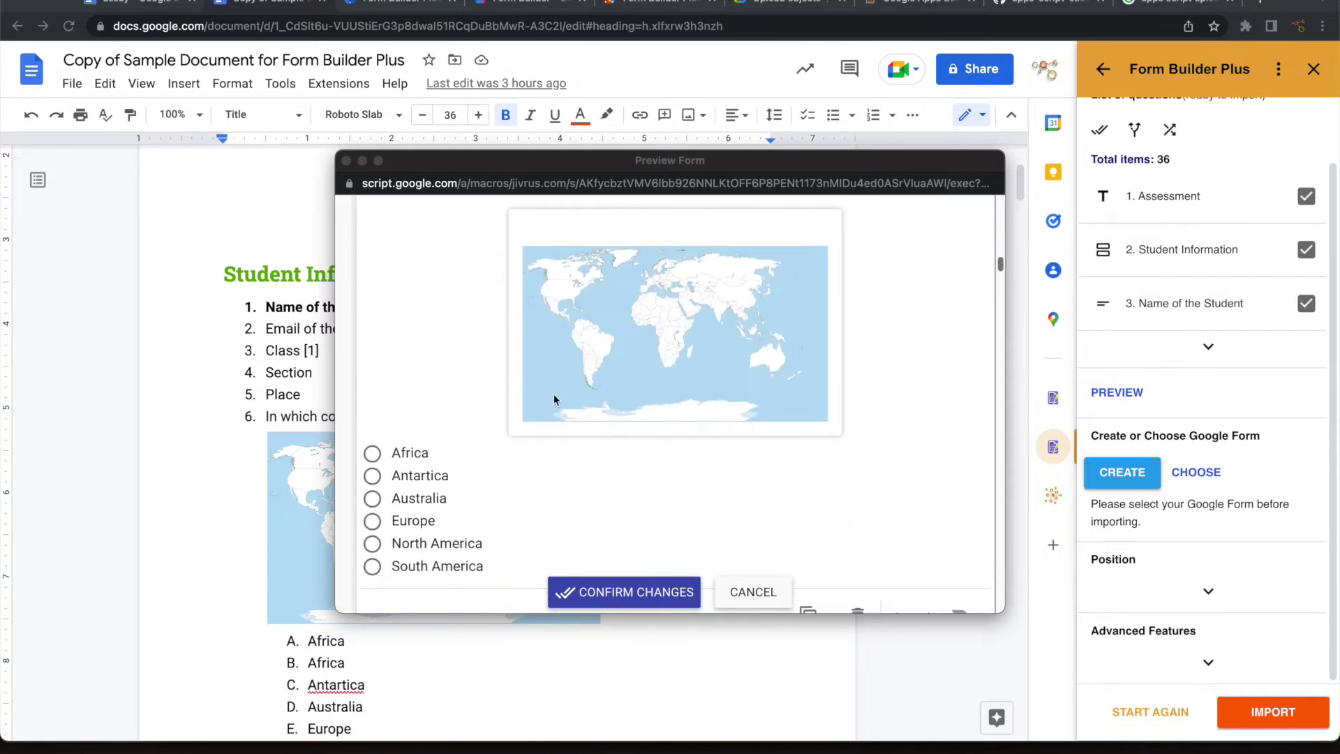
{"action": "scroll", "coordinate": [730, 480], "scroll_direction": "down", "scroll_amount": 9}
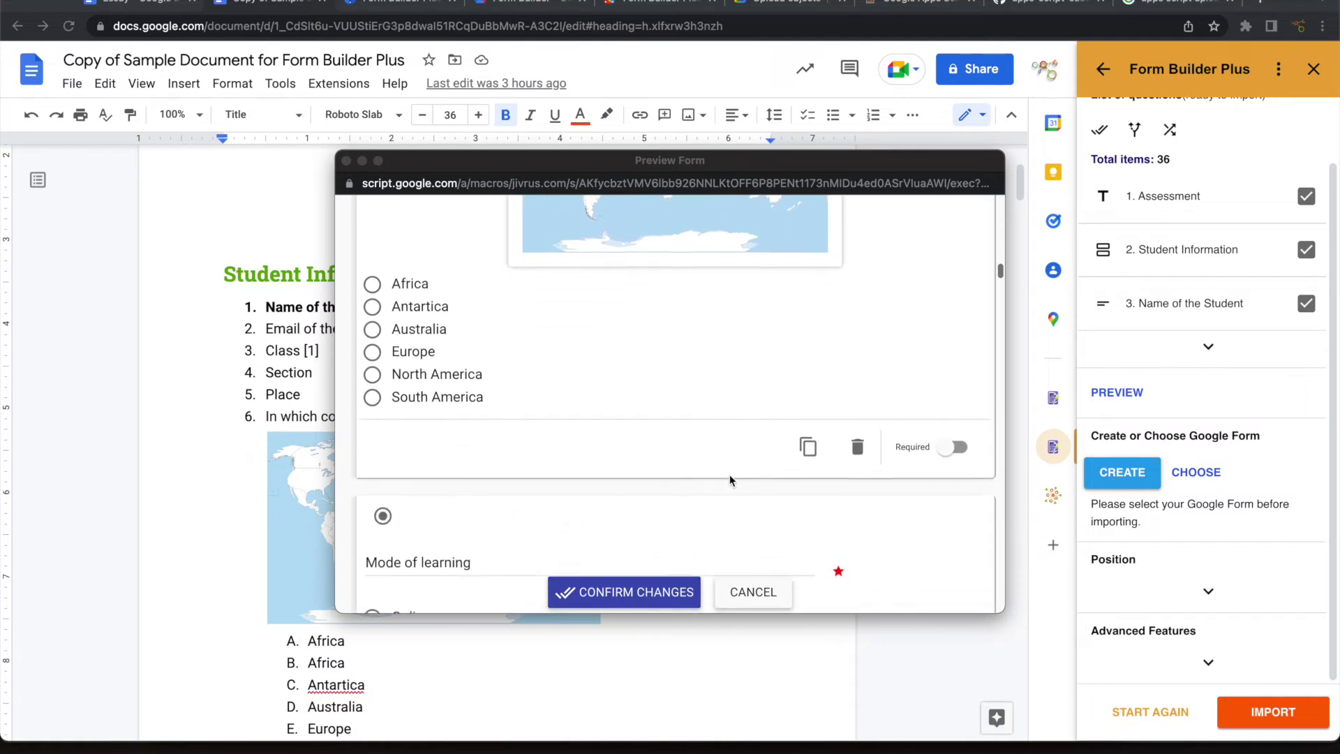
{"action": "scroll", "coordinate": [730, 480], "scroll_direction": "down", "scroll_amount": 12}
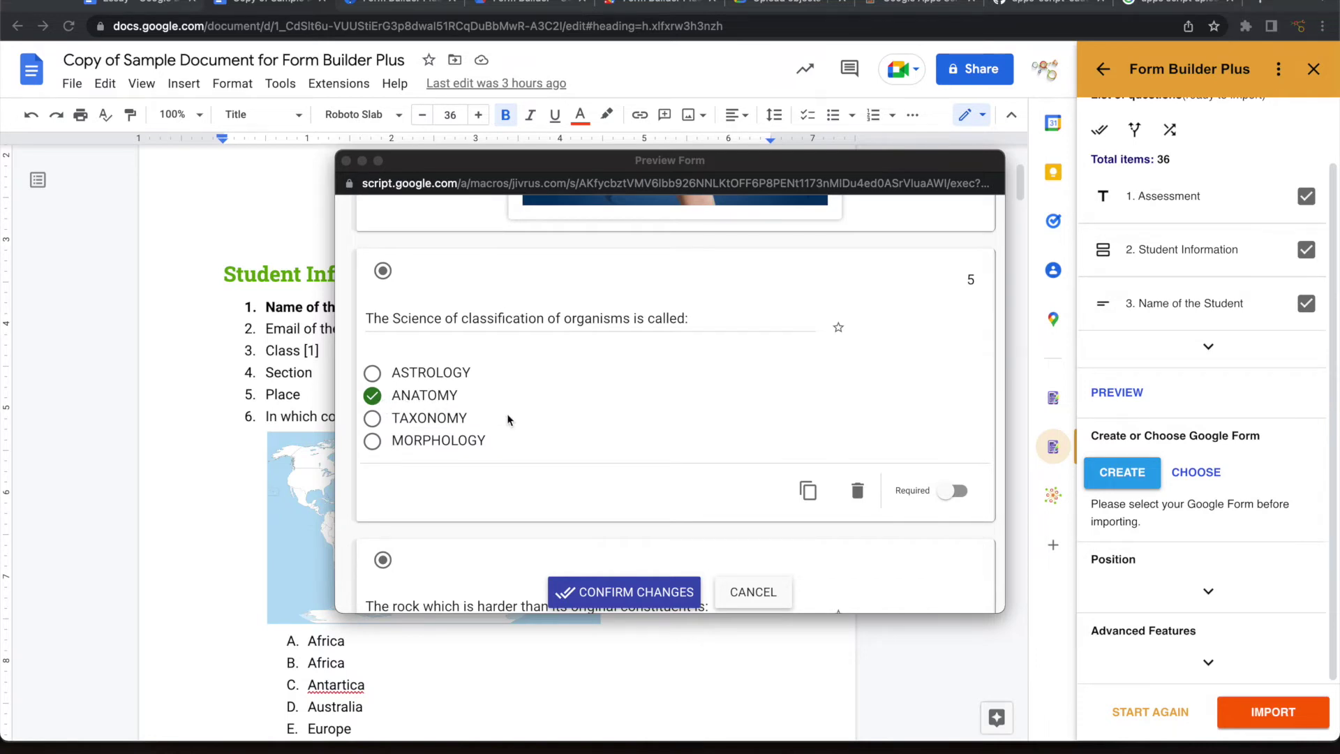
{"action": "scroll", "coordinate": [506, 413], "scroll_direction": "down", "scroll_amount": 5}
{"action": "scroll", "coordinate": [506, 420], "scroll_direction": "down", "scroll_amount": 20}
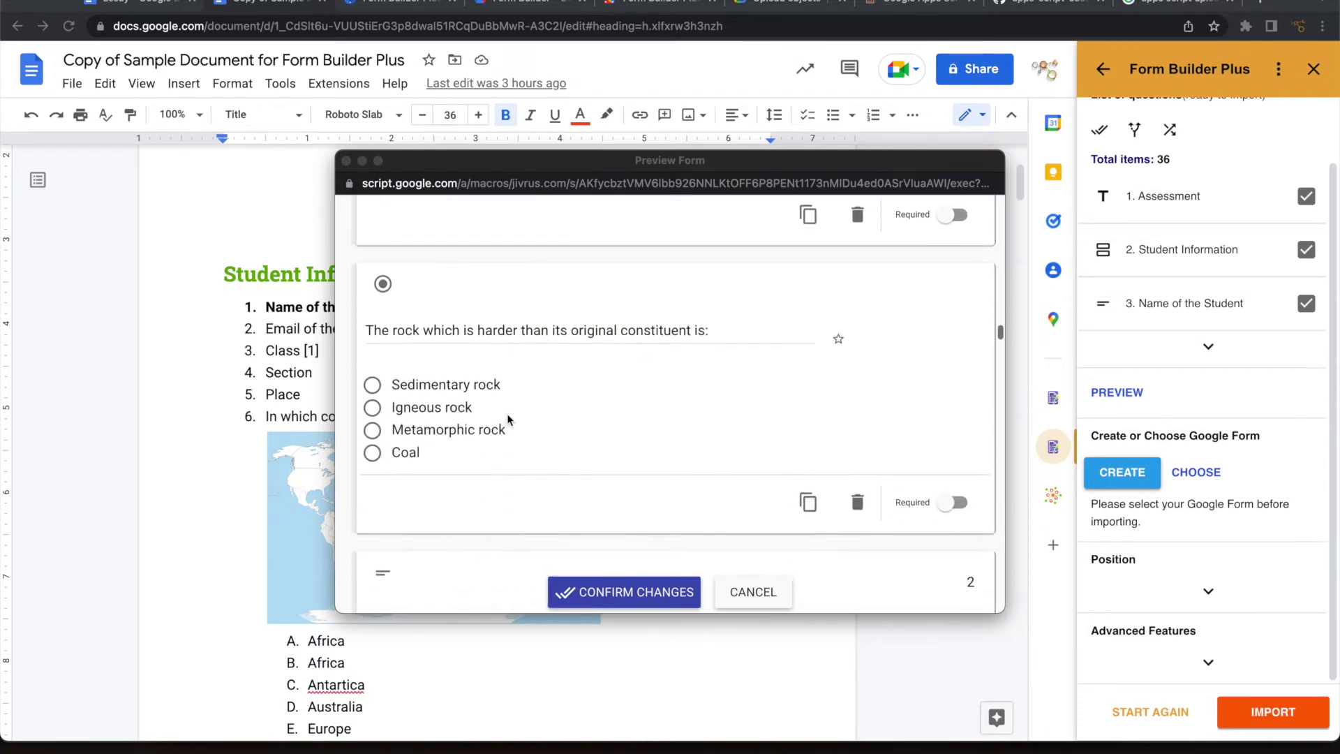
{"action": "scroll", "coordinate": [507, 419], "scroll_direction": "down", "scroll_amount": 15}
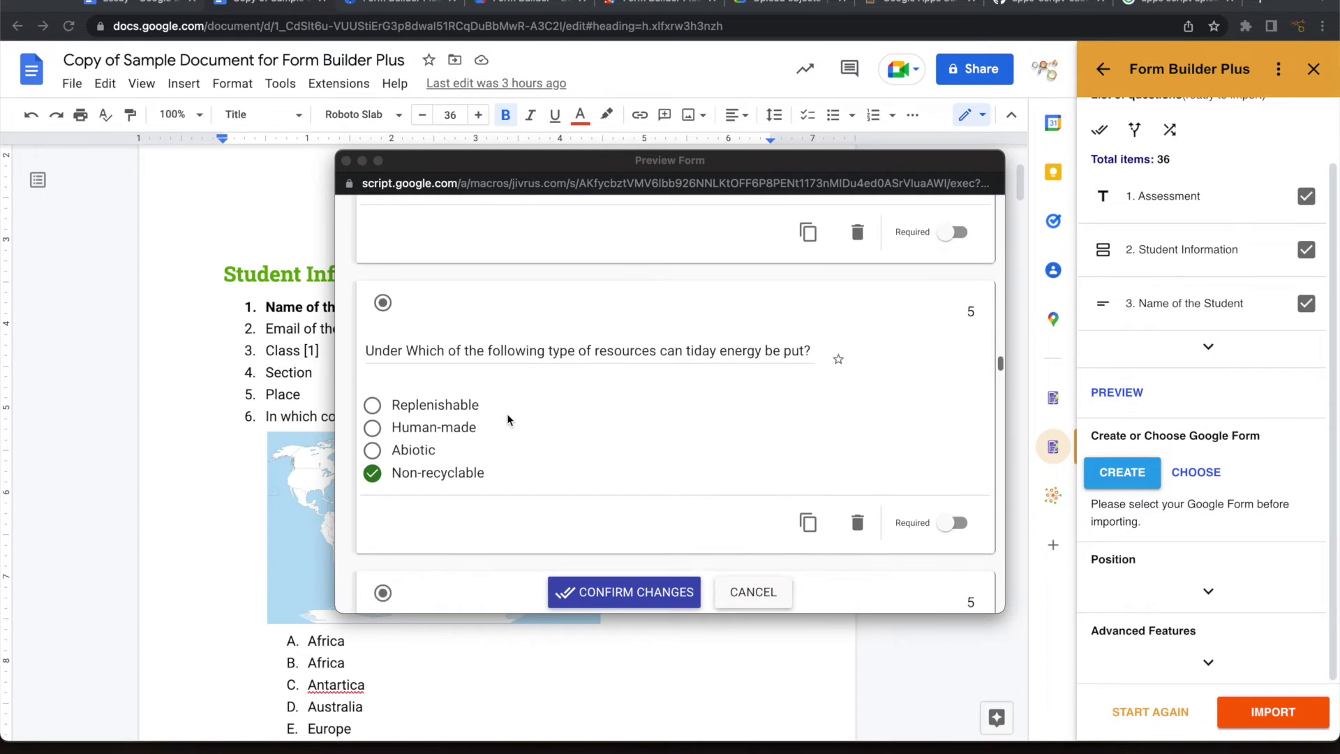
{"action": "scroll", "coordinate": [506, 418], "scroll_direction": "down", "scroll_amount": 1}
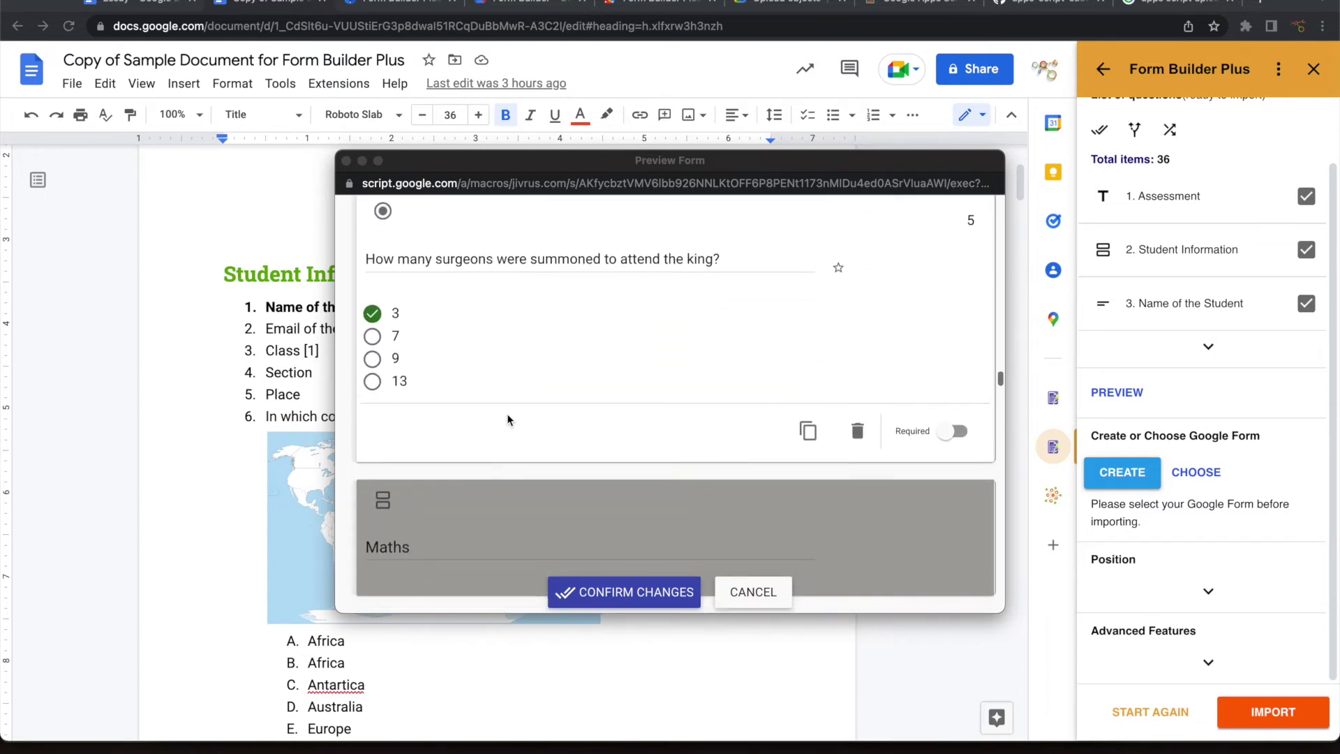
{"action": "scroll", "coordinate": [508, 418], "scroll_direction": "down", "scroll_amount": 15}
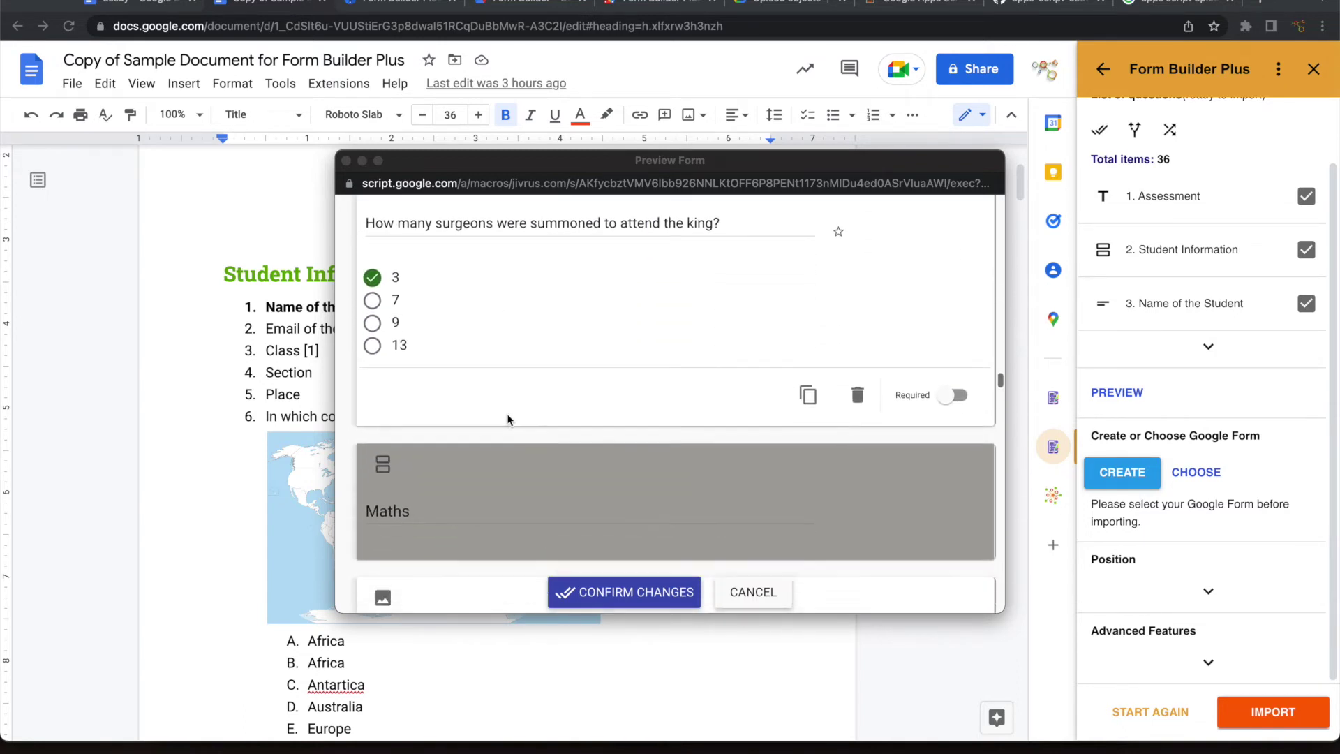
{"action": "scroll", "coordinate": [507, 418], "scroll_direction": "down", "scroll_amount": 20}
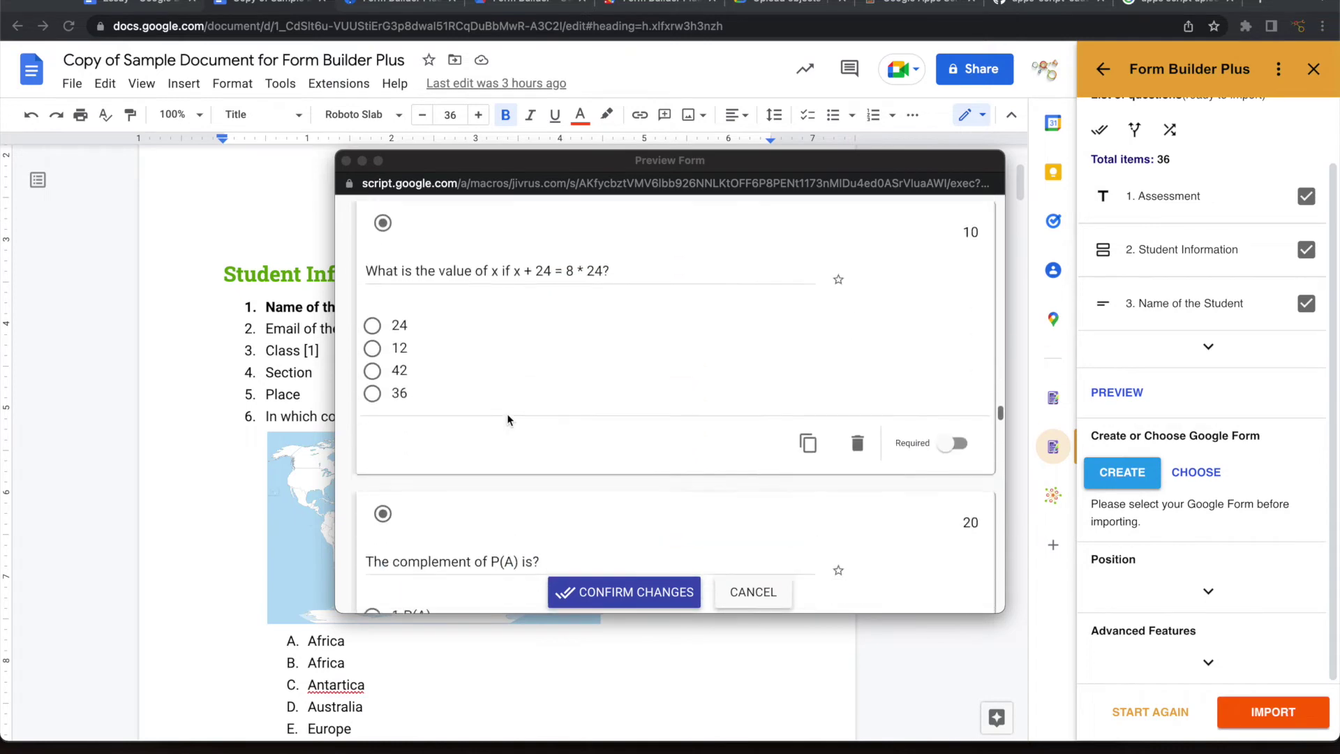
{"action": "scroll", "coordinate": [507, 419], "scroll_direction": "down", "scroll_amount": 20}
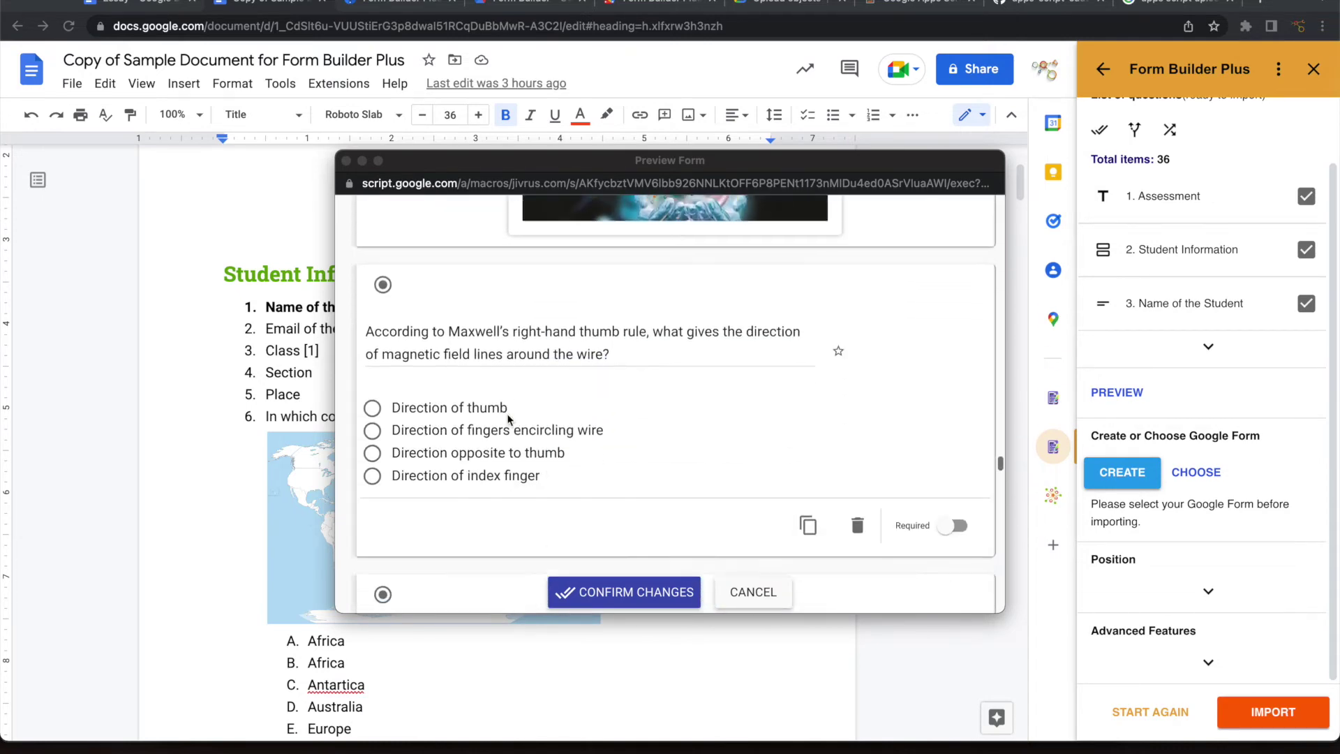
{"action": "scroll", "coordinate": [507, 419], "scroll_direction": "down", "scroll_amount": 5}
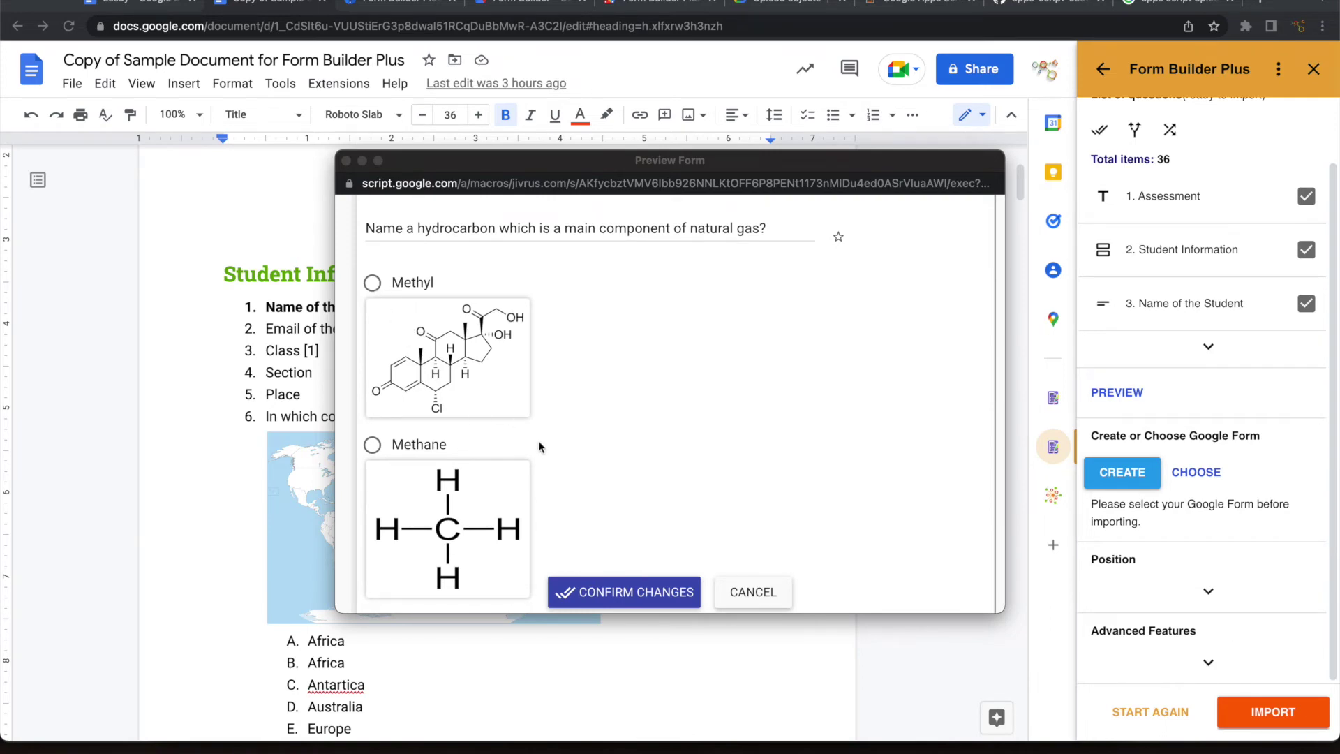
{"action": "scroll", "coordinate": [538, 446], "scroll_direction": "down", "scroll_amount": 4}
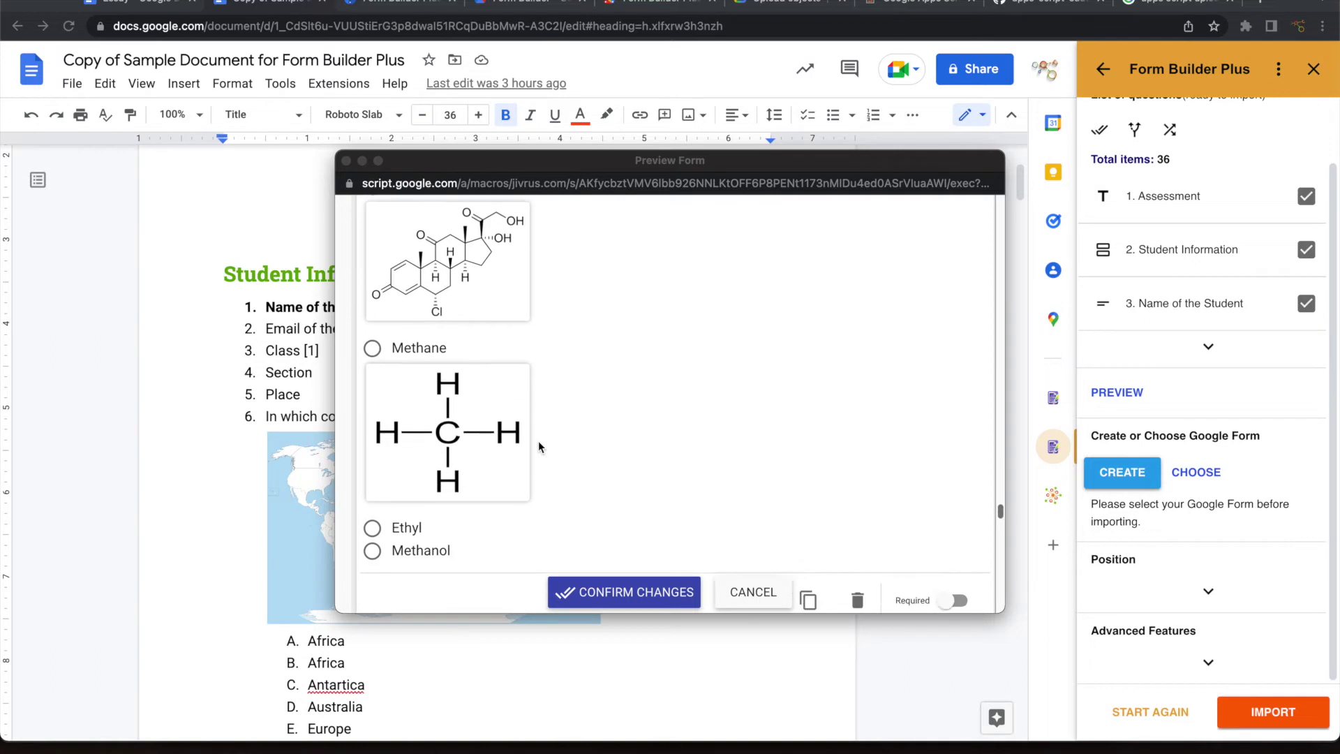
{"action": "scroll", "coordinate": [539, 443], "scroll_direction": "down", "scroll_amount": 4}
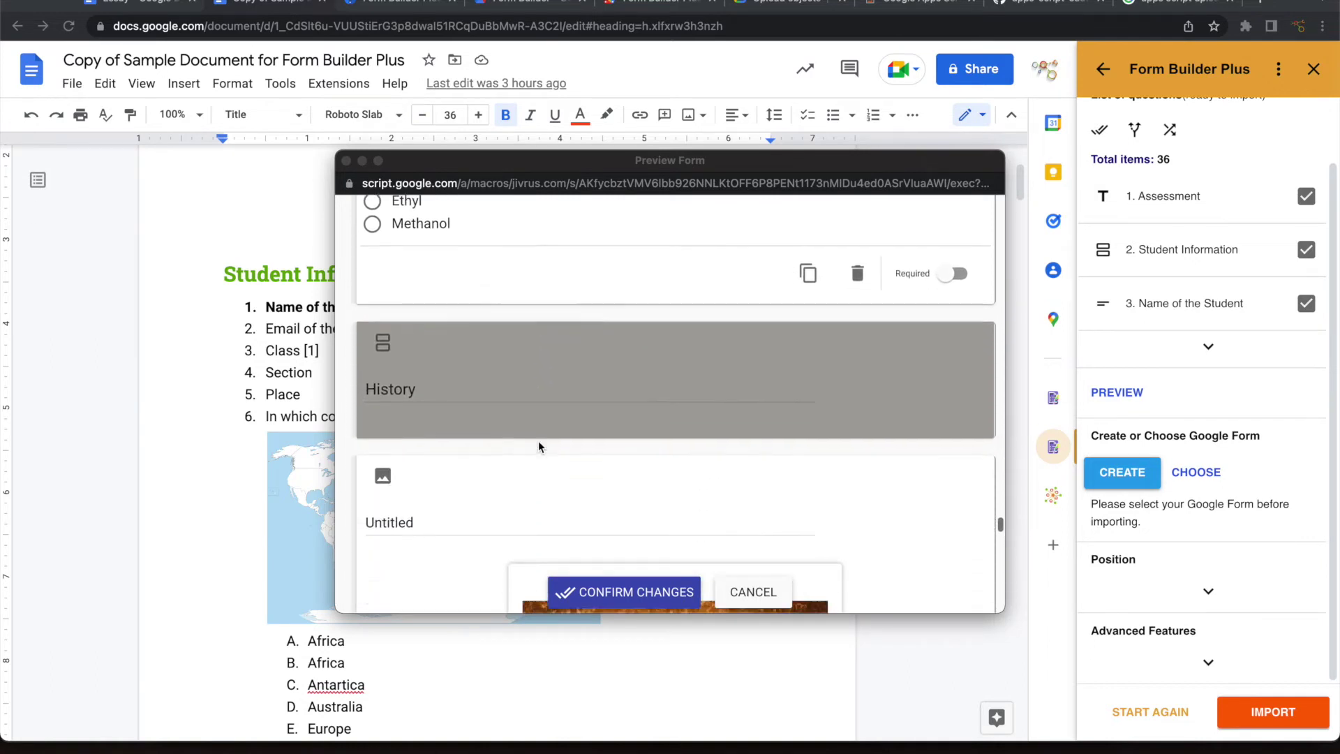
{"action": "scroll", "coordinate": [577, 480], "scroll_direction": "down", "scroll_amount": 3}
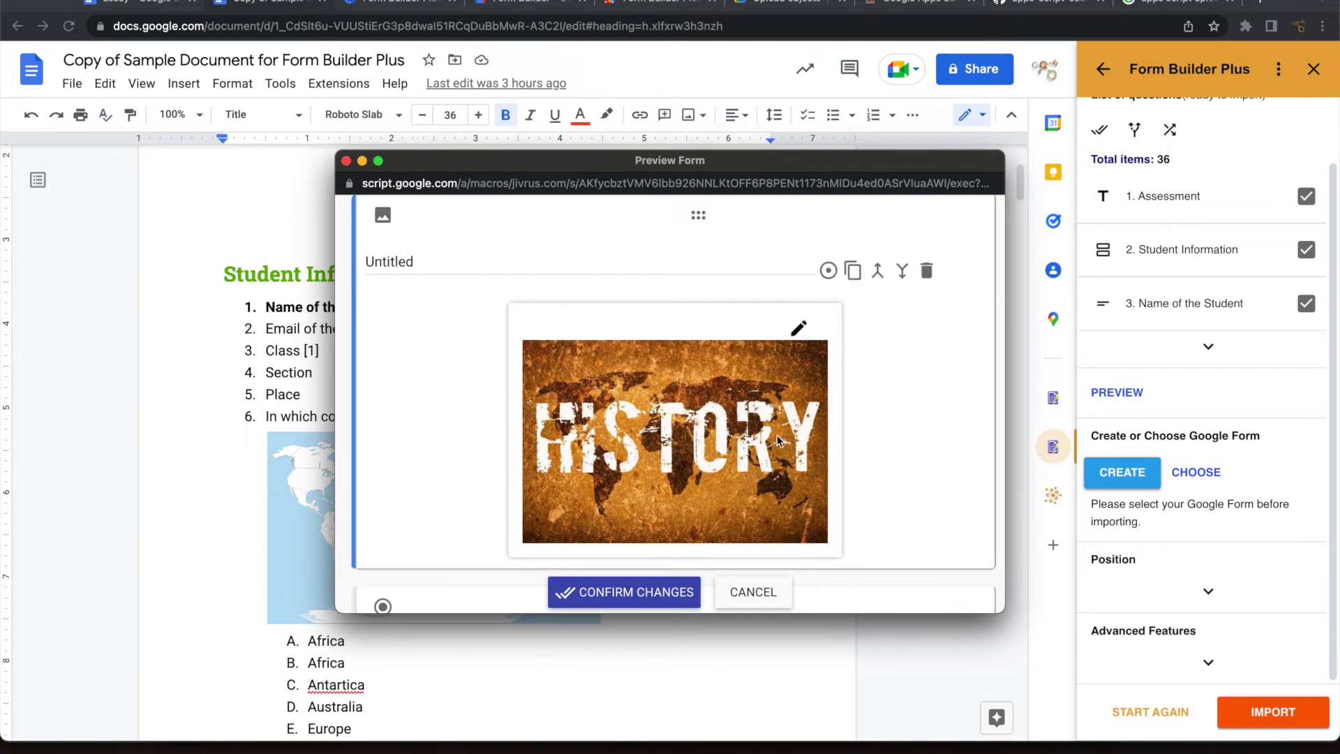
{"action": "scroll", "coordinate": [776, 434], "scroll_direction": "down", "scroll_amount": 4}
{"action": "left_click", "coordinate": [614, 593]}
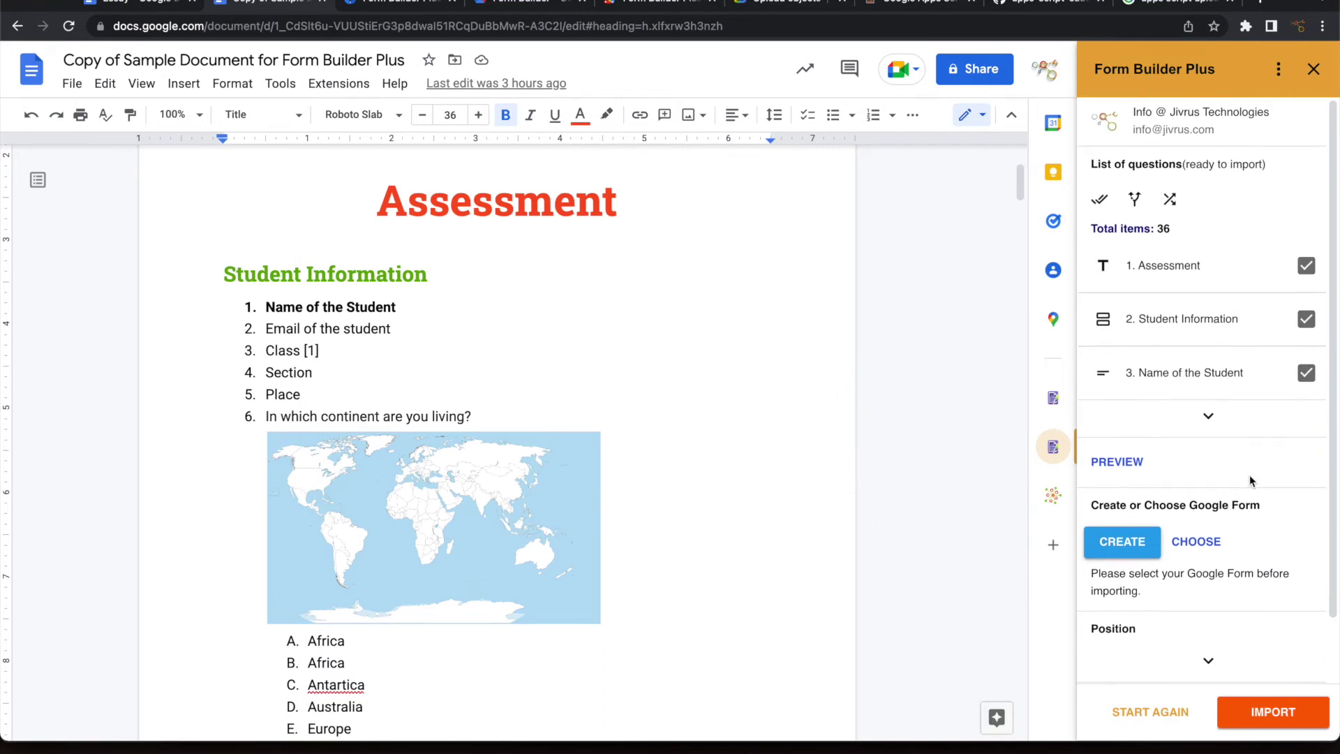
Create a new Google Form with the default document name and import all 36 checked items.
{"action": "scroll", "coordinate": [1249, 477], "scroll_direction": "down", "scroll_amount": 1}
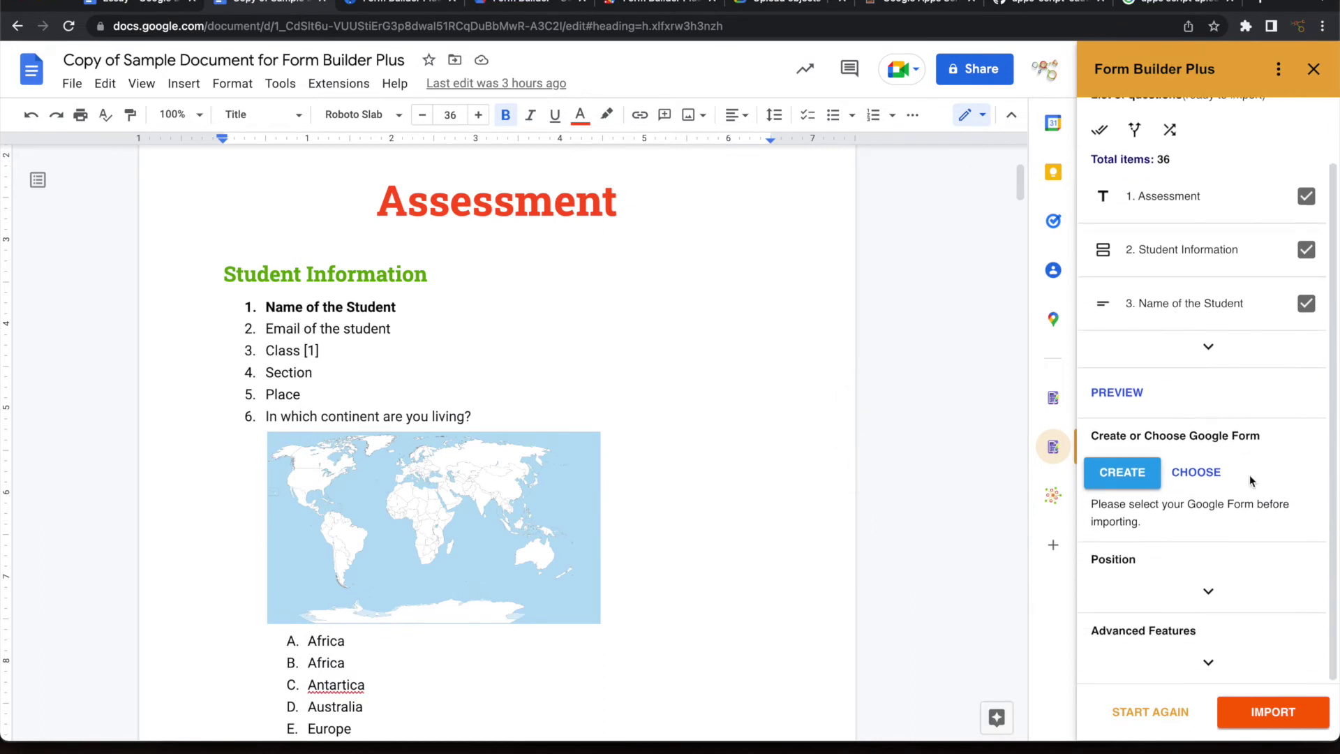
{"action": "left_click", "coordinate": [1145, 477]}
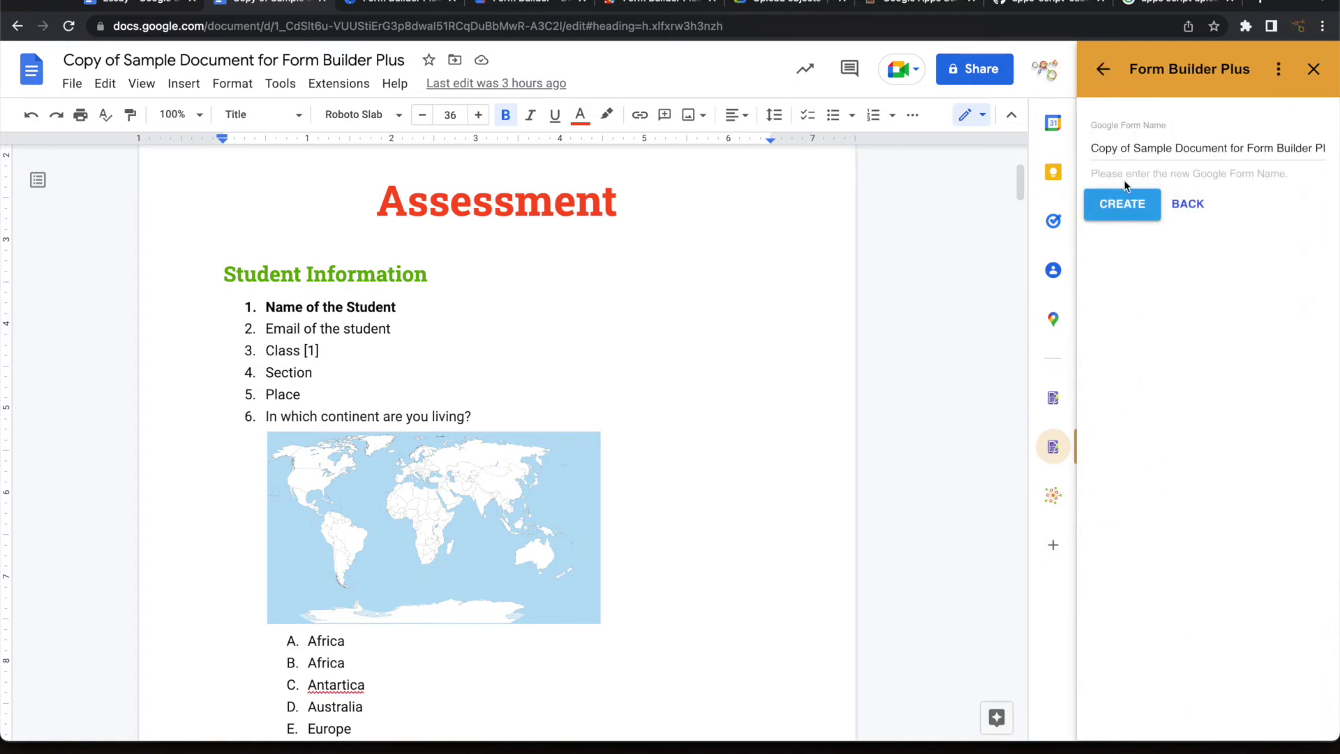
{"action": "left_click", "coordinate": [1124, 207]}
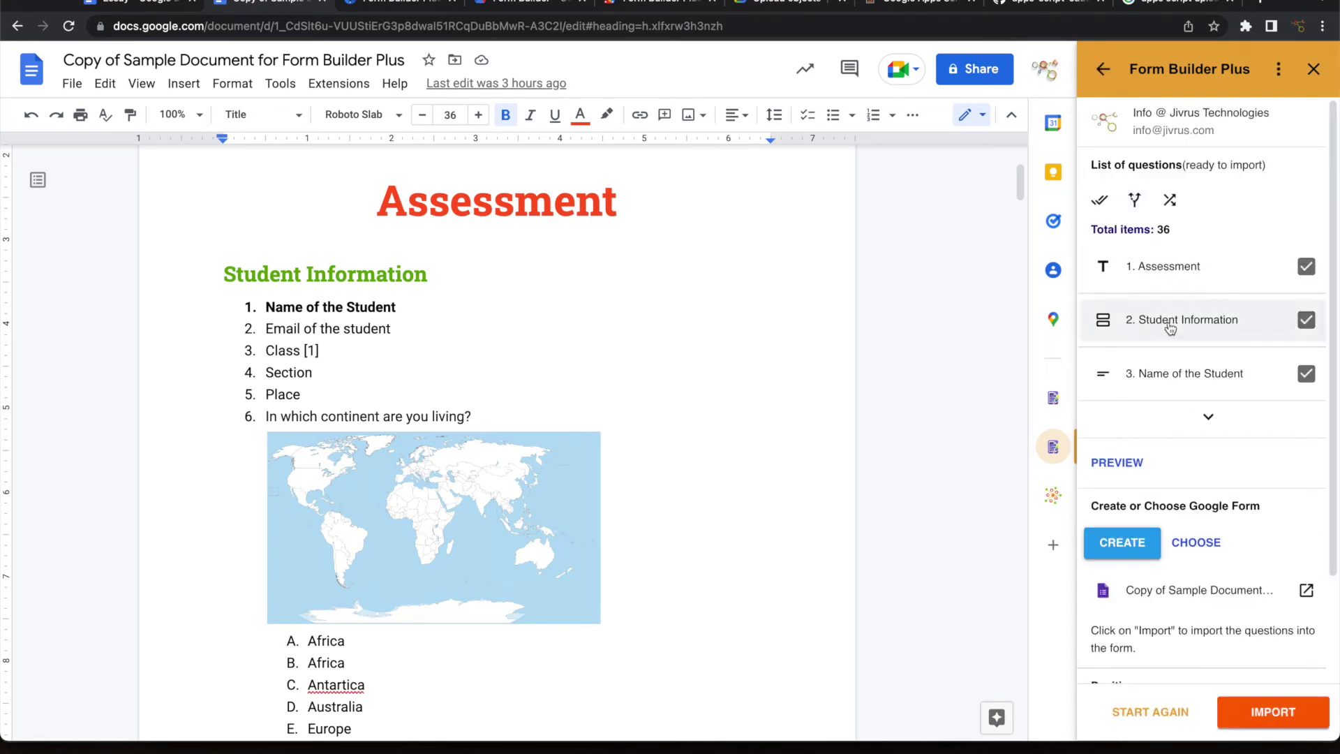
{"action": "scroll", "coordinate": [1152, 321], "scroll_direction": "down", "scroll_amount": 3}
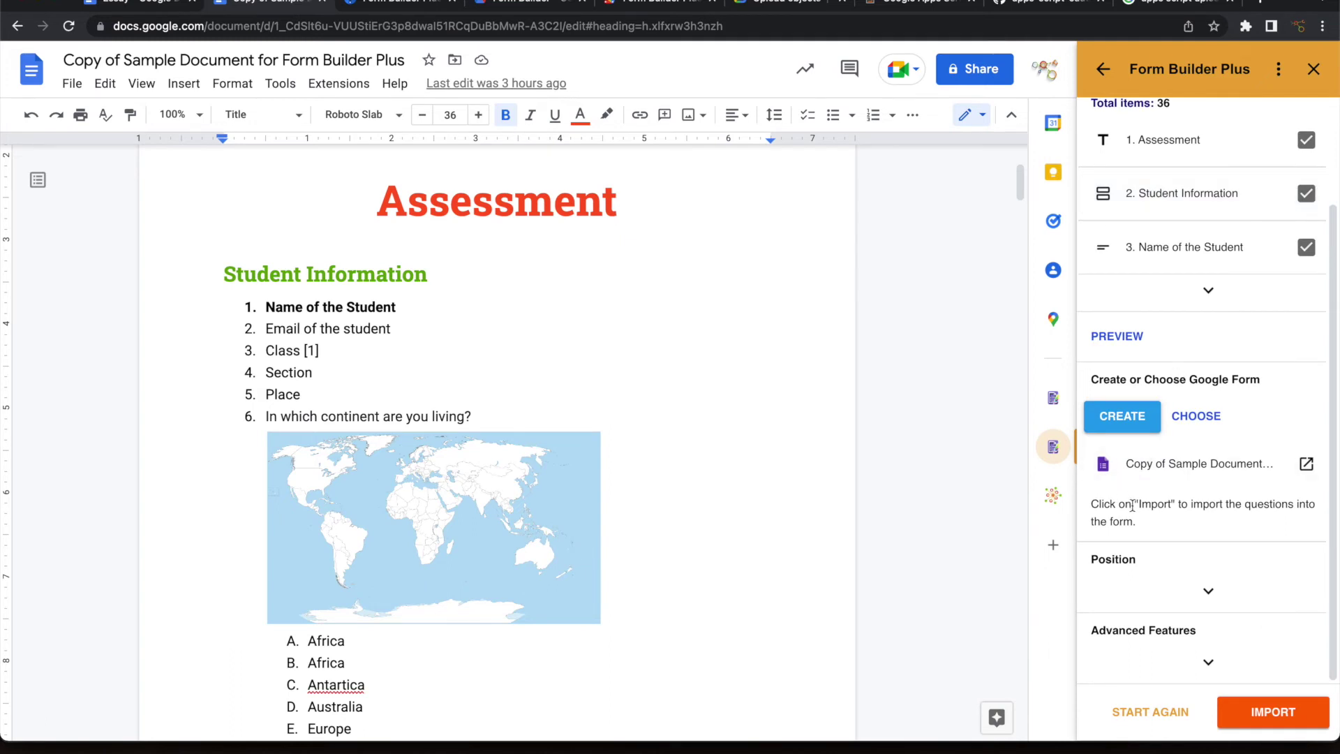
{"action": "left_click", "coordinate": [1266, 718]}
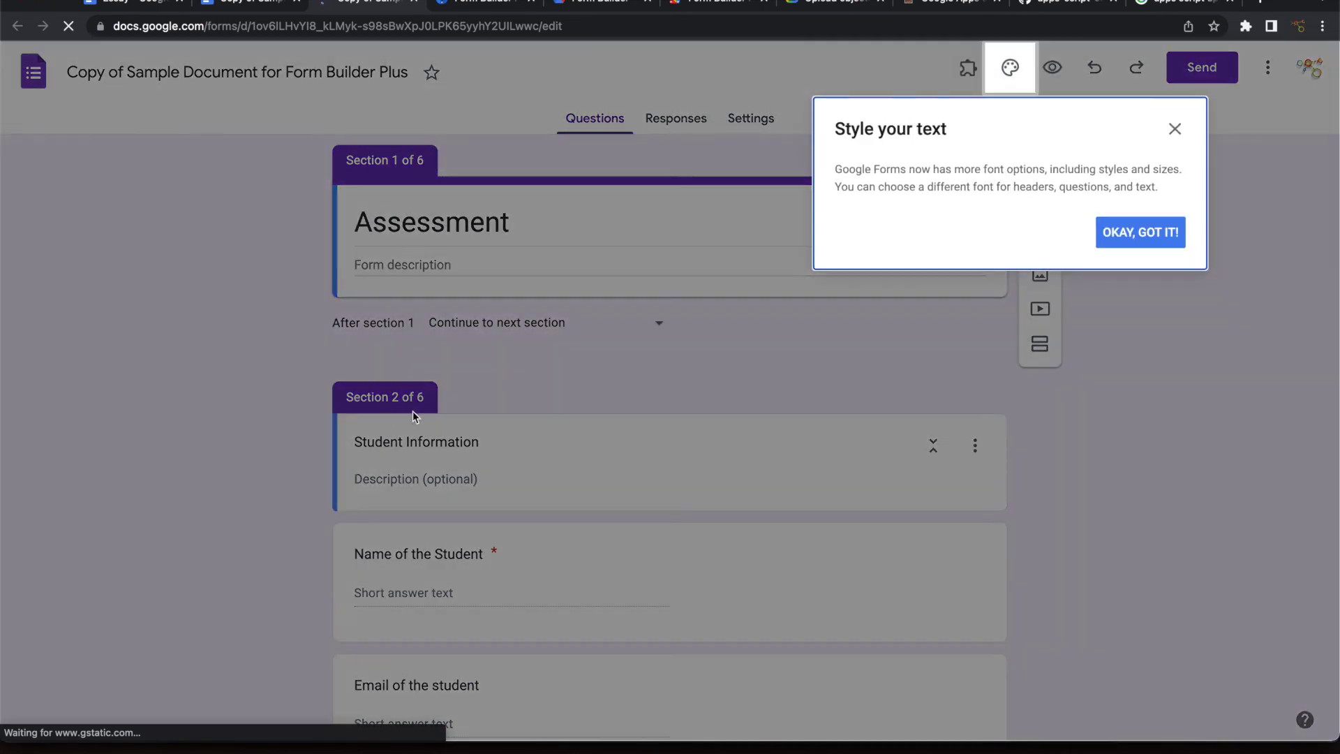
Dismiss the Style your text tip and check the form down to Section 6, History.
{"action": "left_click", "coordinate": [1140, 233]}
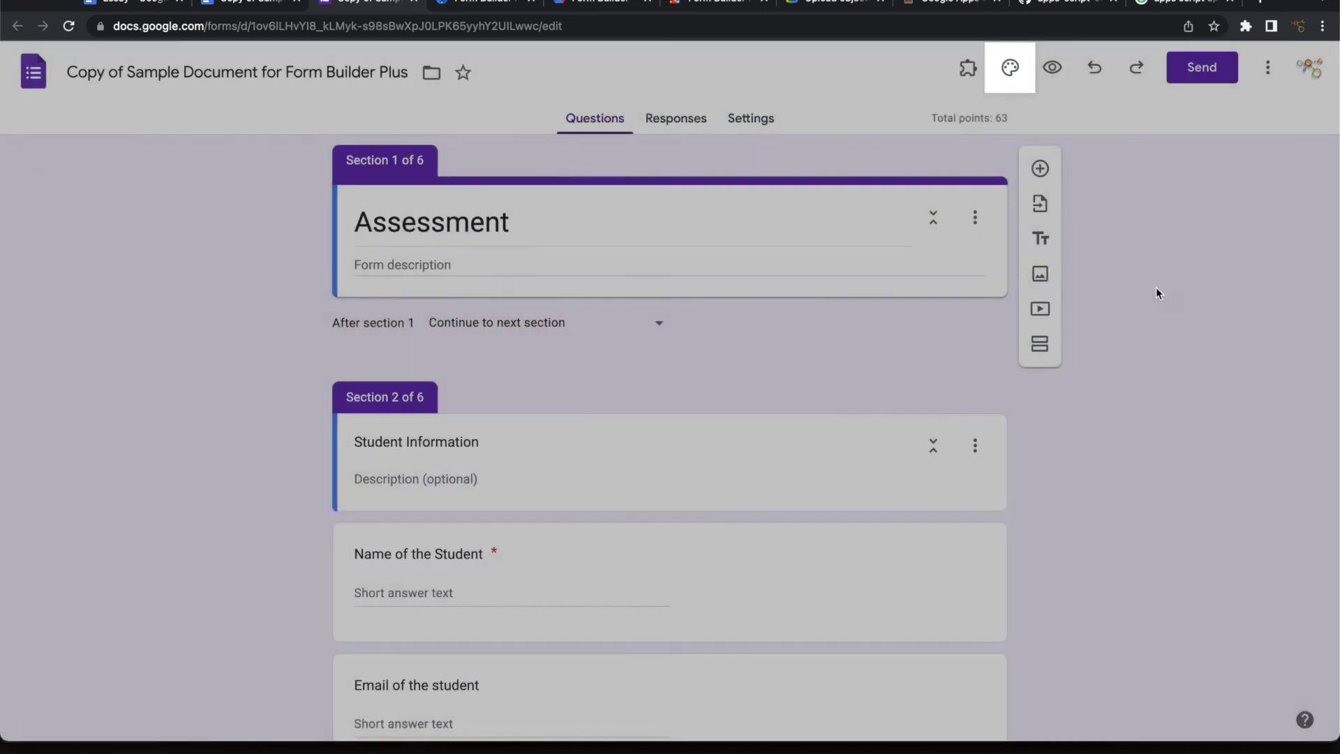
{"action": "scroll", "coordinate": [1130, 377], "scroll_direction": "down", "scroll_amount": 2}
{"action": "scroll", "coordinate": [1130, 377], "scroll_direction": "down", "scroll_amount": 5}
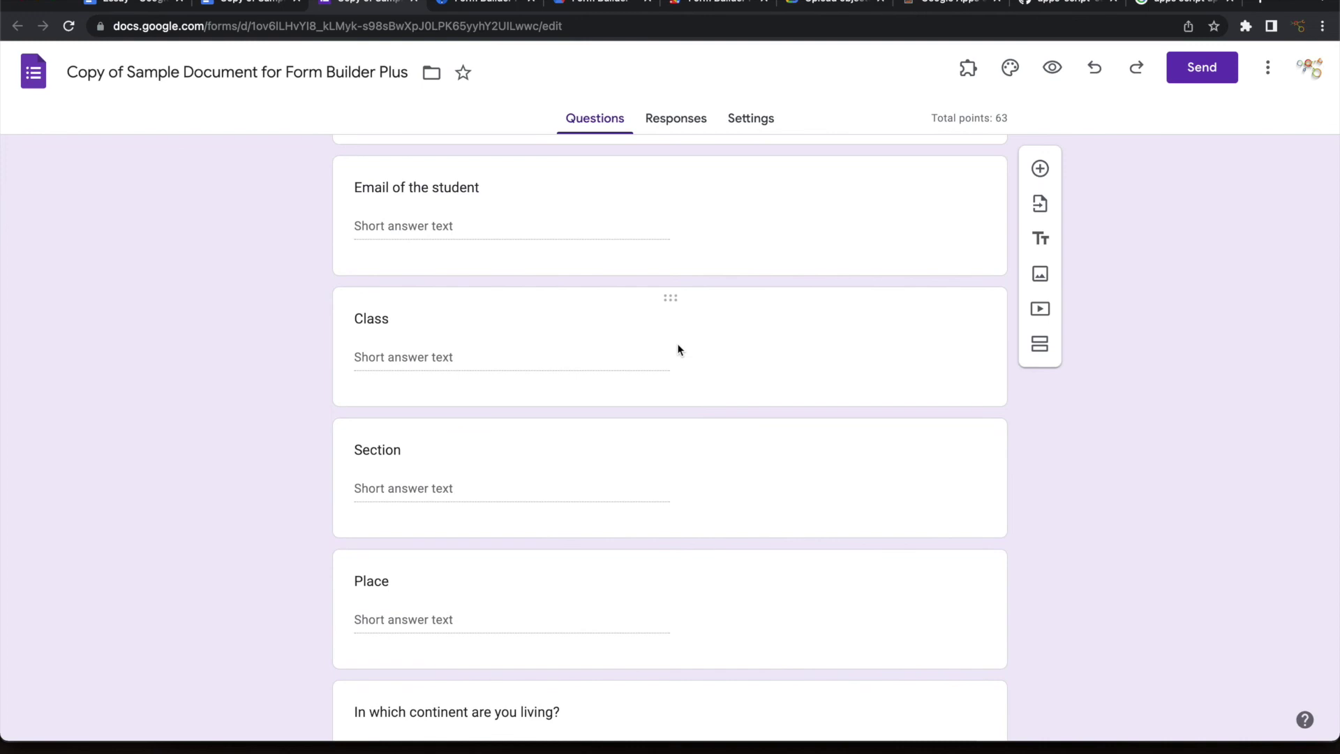
{"action": "scroll", "coordinate": [676, 349], "scroll_direction": "up", "scroll_amount": 2}
{"action": "scroll", "coordinate": [677, 348], "scroll_direction": "up", "scroll_amount": 2}
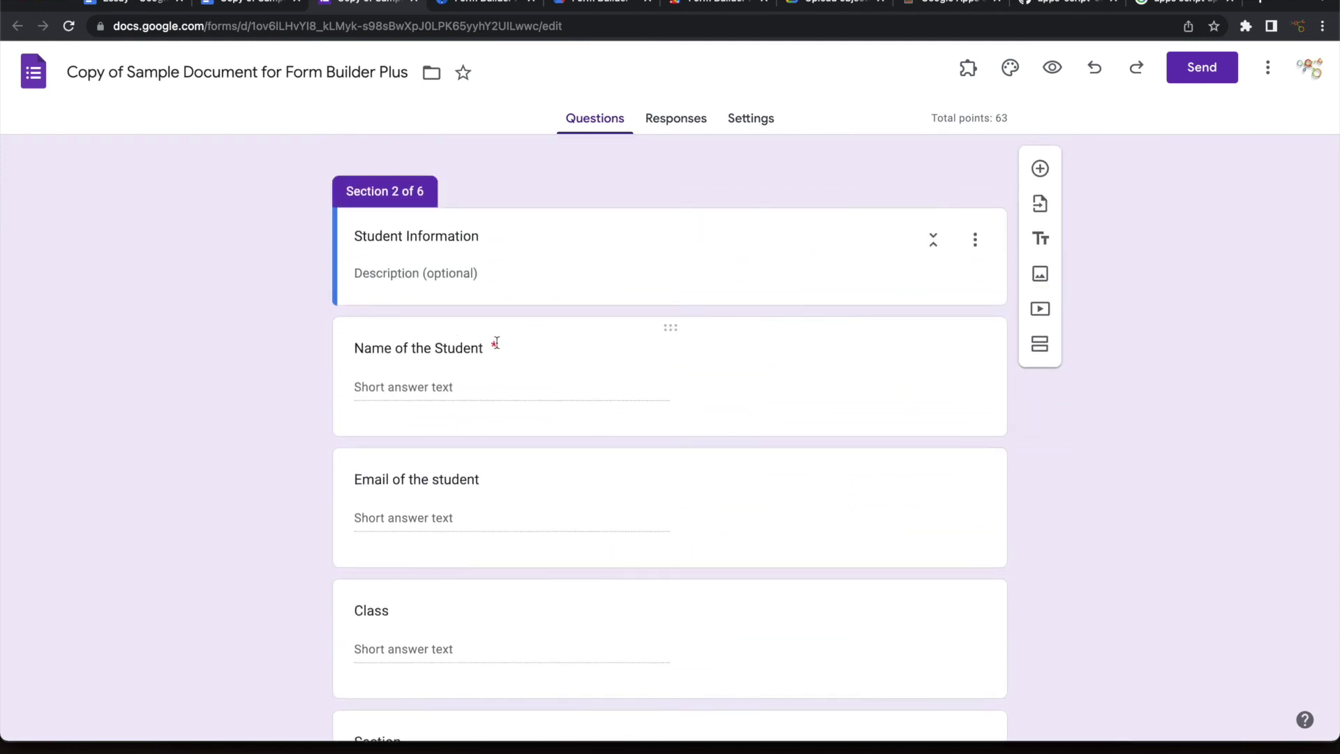
{"action": "scroll", "coordinate": [717, 420], "scroll_direction": "down", "scroll_amount": 10}
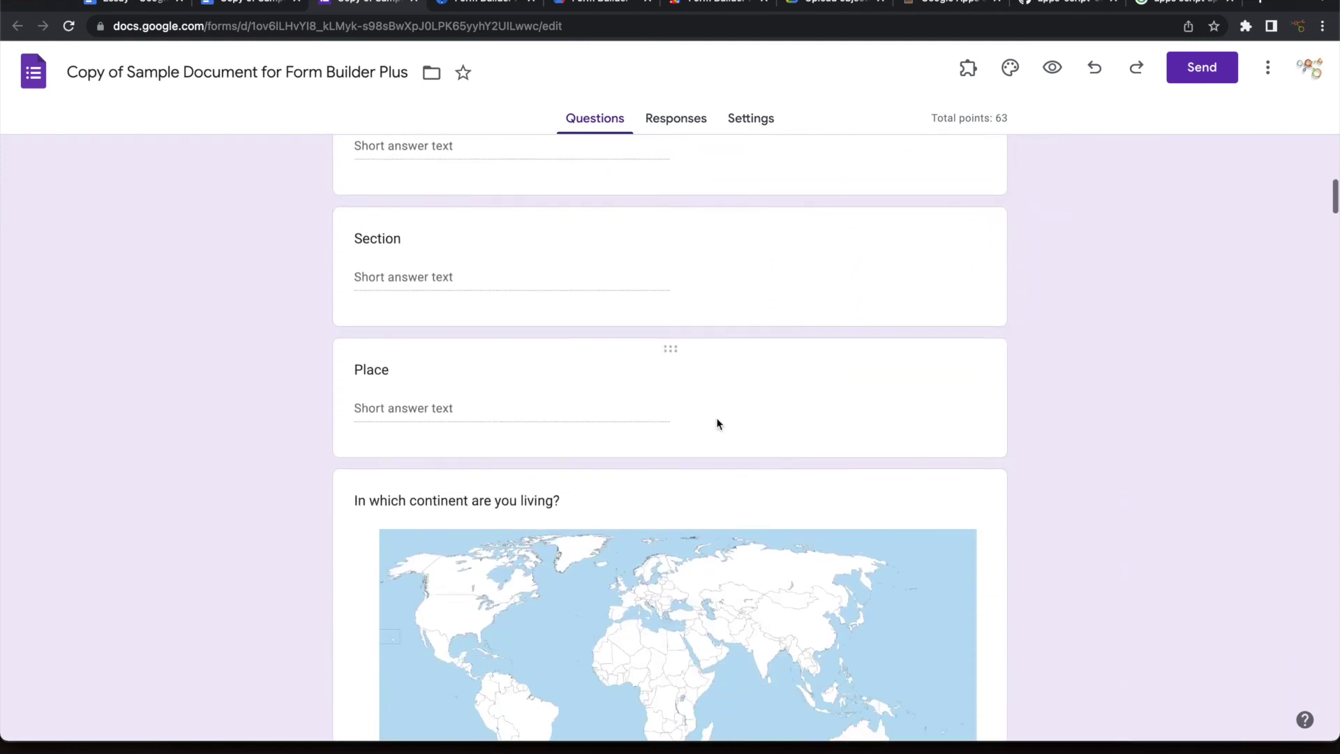
{"action": "scroll", "coordinate": [861, 497], "scroll_direction": "down", "scroll_amount": 16}
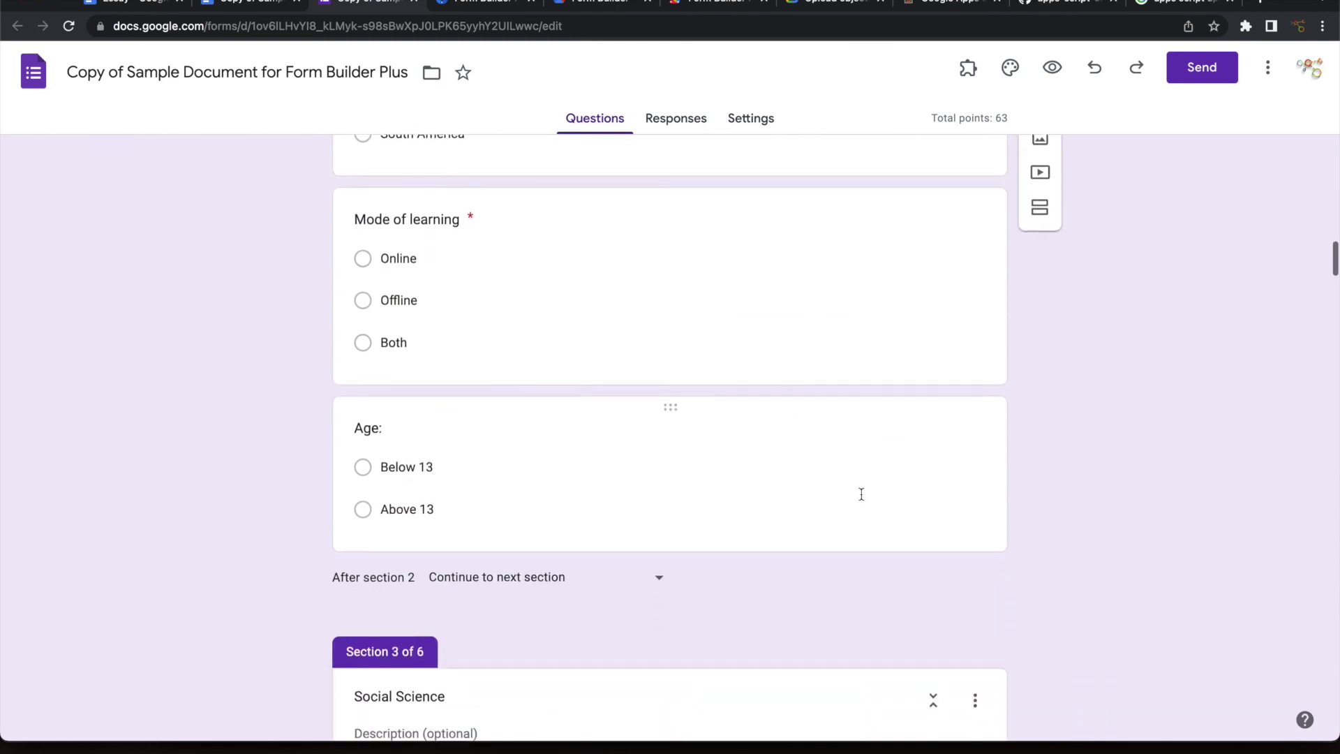
{"action": "scroll", "coordinate": [862, 498], "scroll_direction": "down", "scroll_amount": 18}
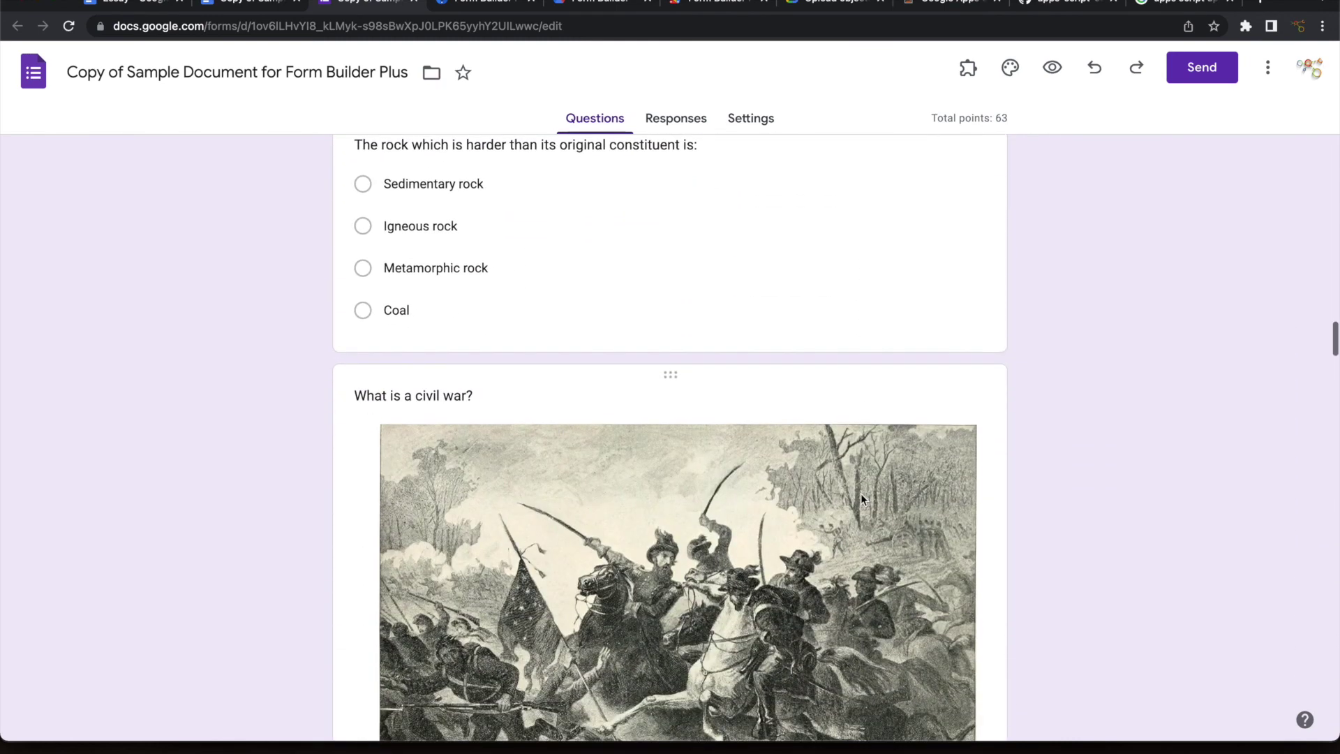
{"action": "scroll", "coordinate": [860, 493], "scroll_direction": "down", "scroll_amount": 20}
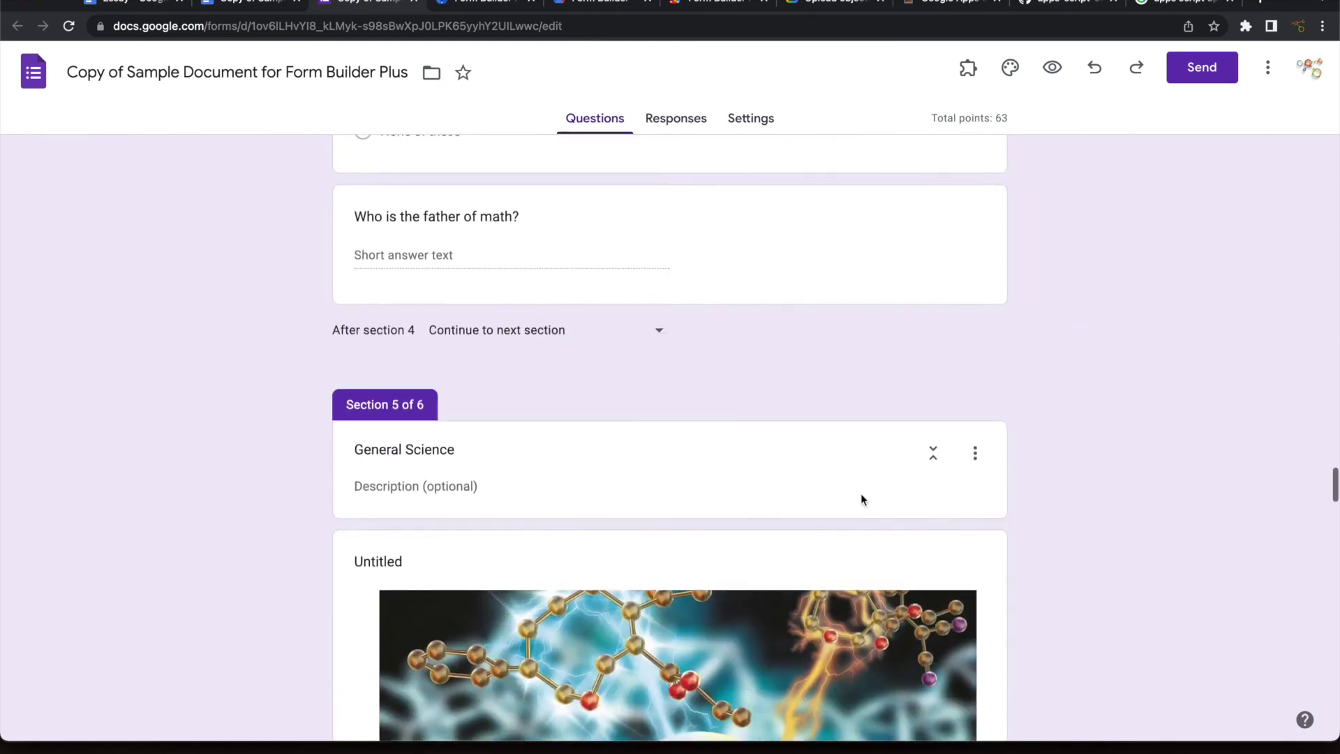
{"action": "scroll", "coordinate": [860, 492], "scroll_direction": "down", "scroll_amount": 20}
{"action": "scroll", "coordinate": [861, 493], "scroll_direction": "up", "scroll_amount": 2}
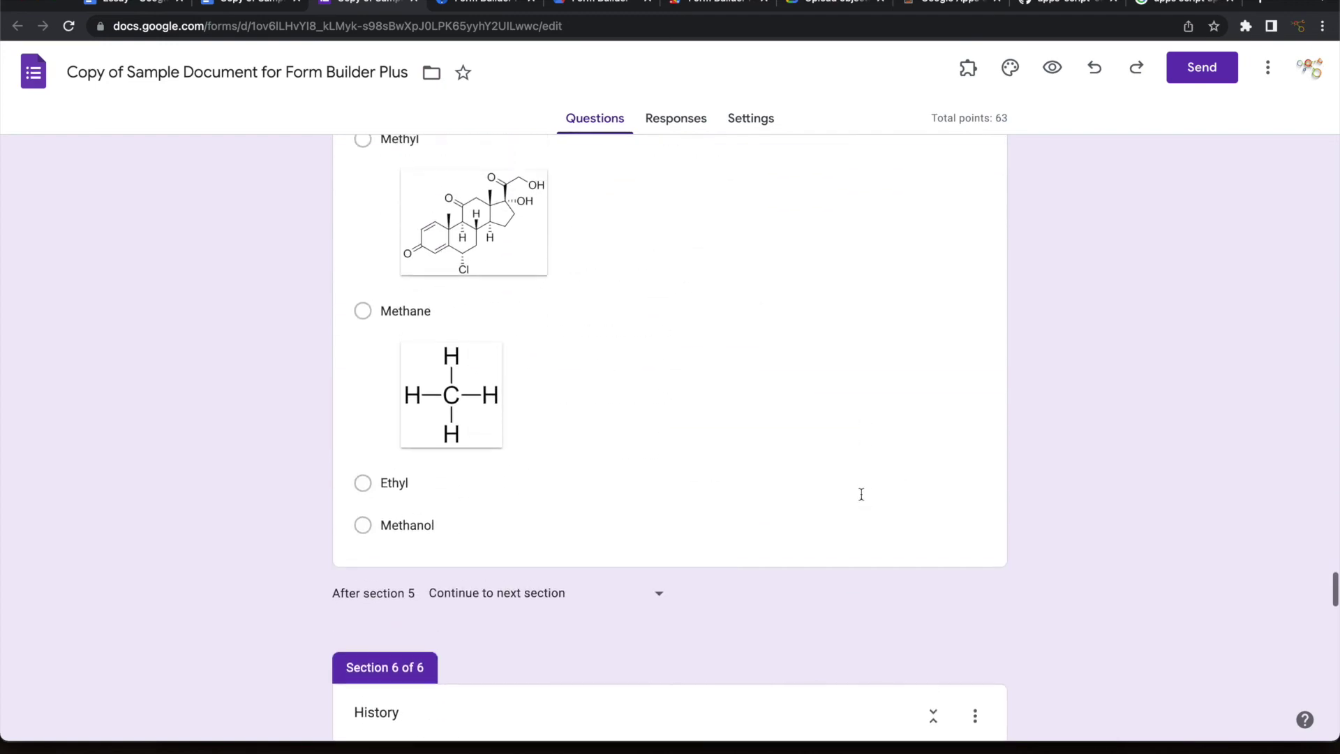
{"action": "scroll", "coordinate": [655, 438], "scroll_direction": "down", "scroll_amount": 5}
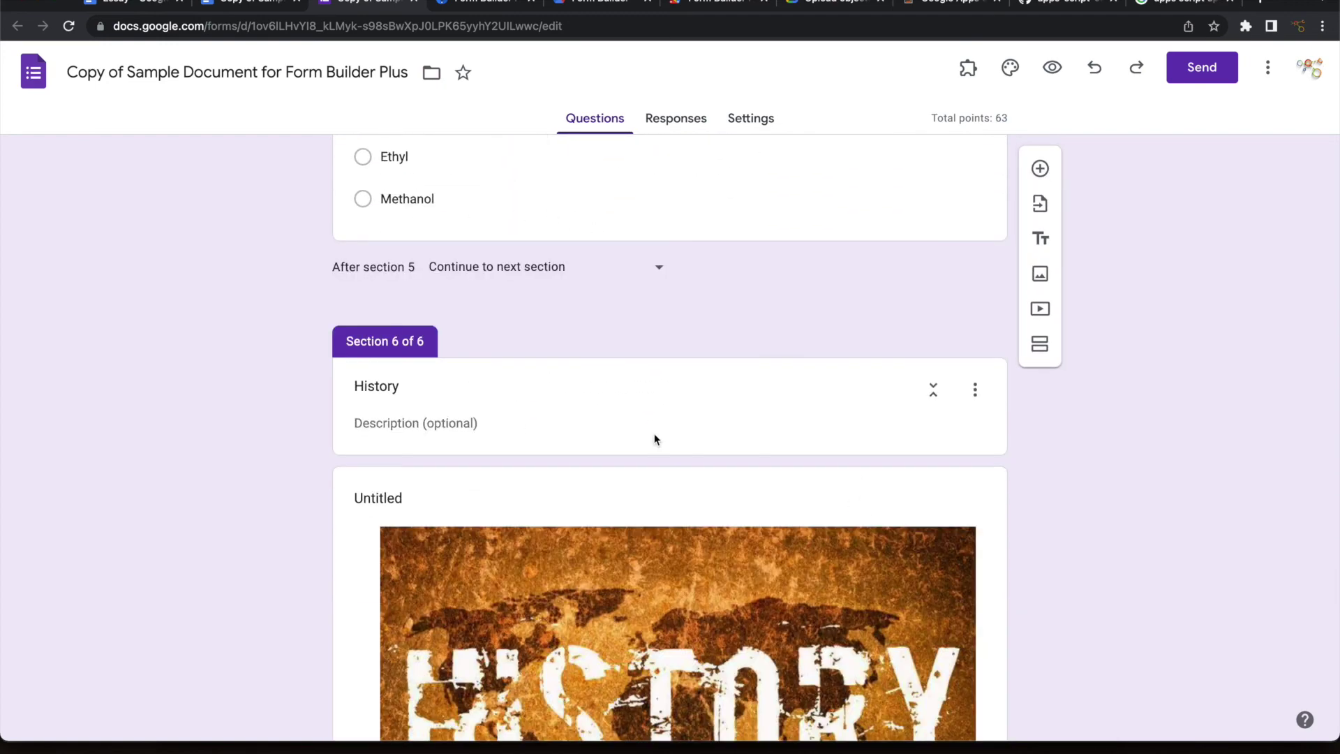